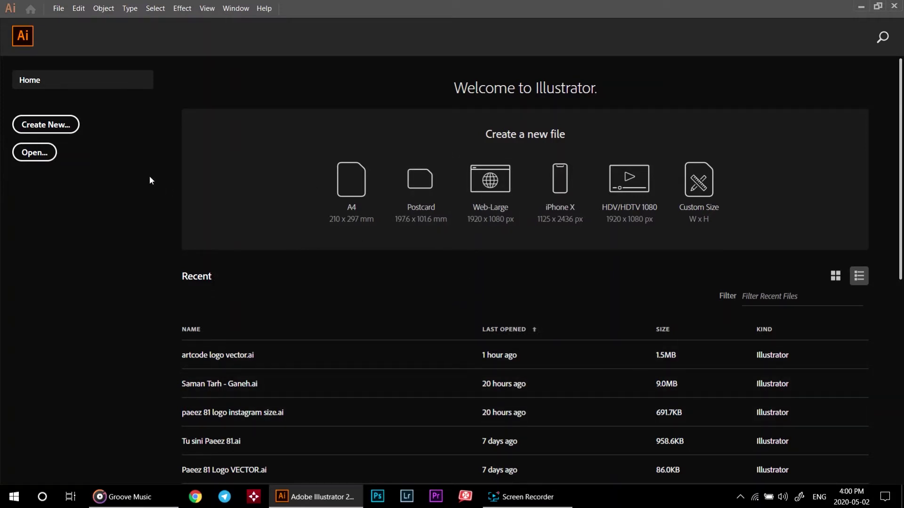
- Create a new 9 × 6 cm CMYK document in centimetres named 'Business Card'
click(49, 125)
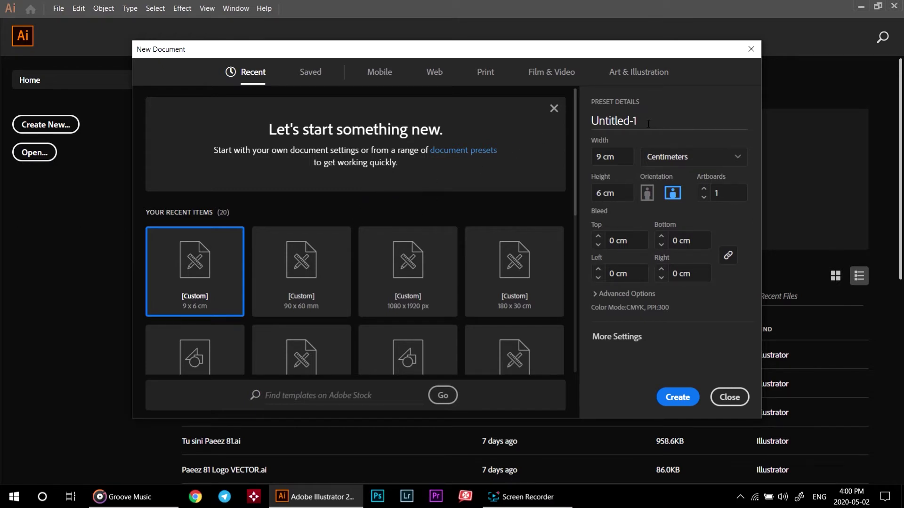
drag(648, 124, 592, 123)
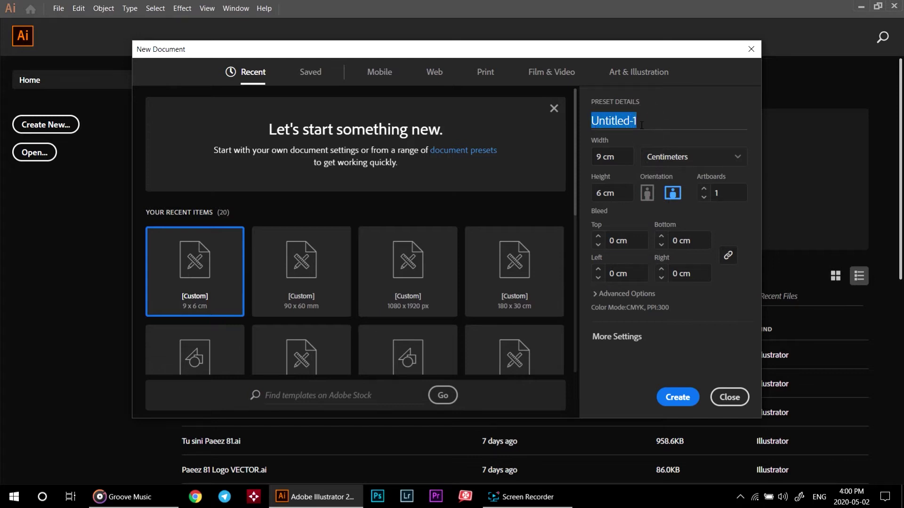
text(Busines)
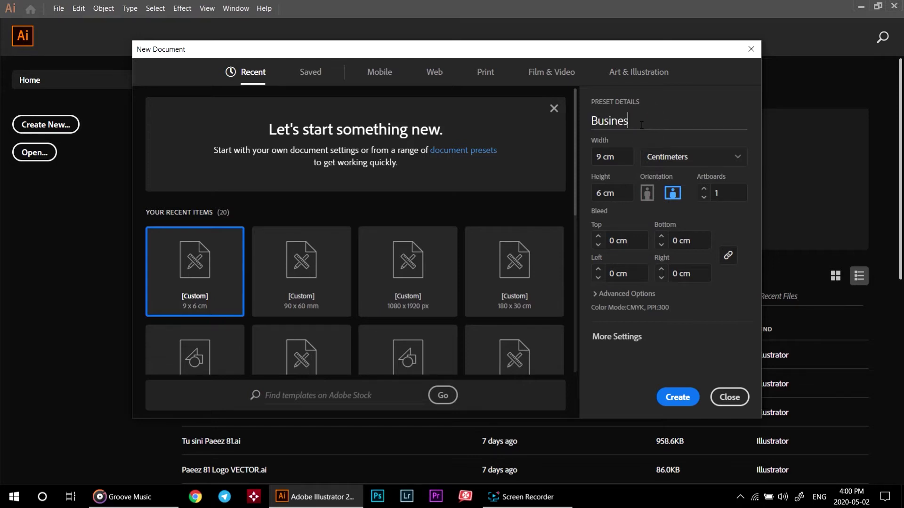
text(s Card)
click(658, 156)
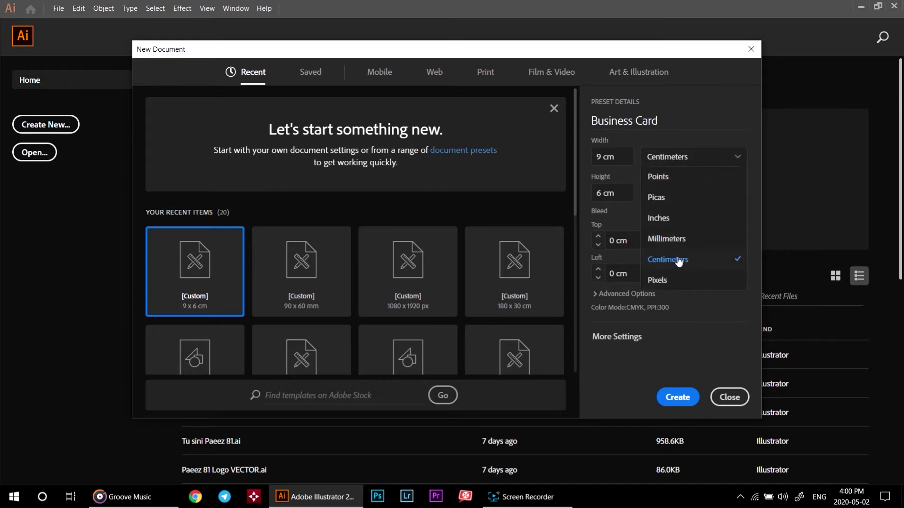
click(603, 151)
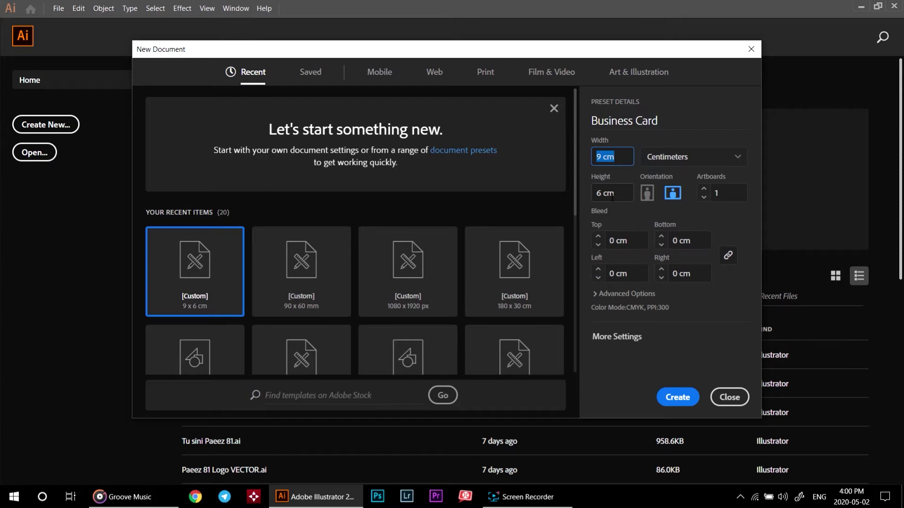
click(634, 295)
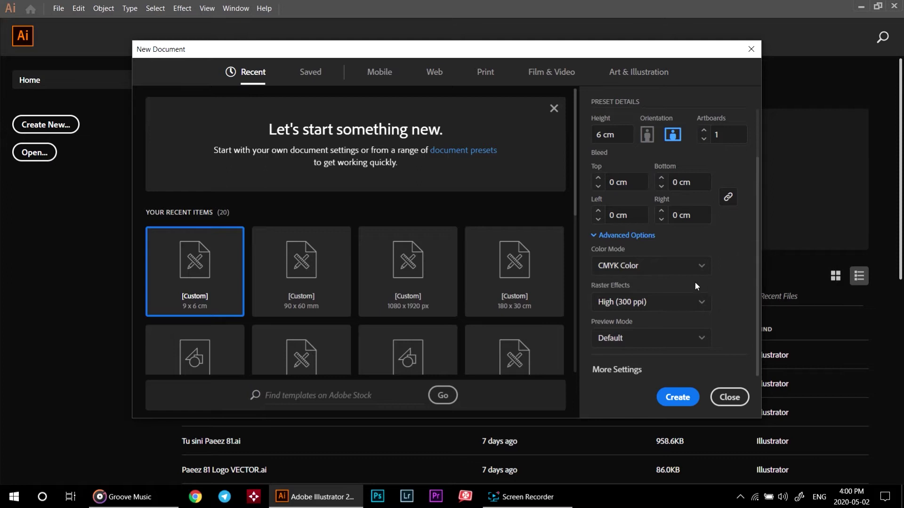
click(631, 272)
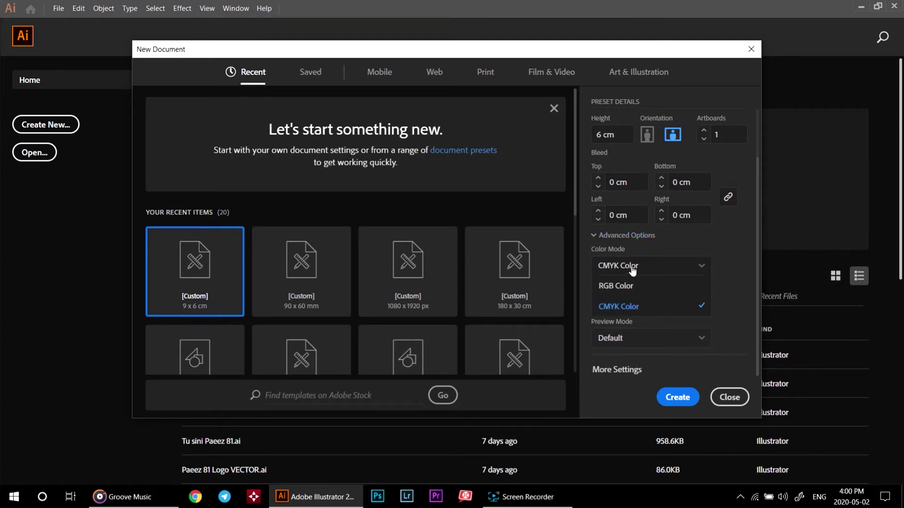
click(631, 268)
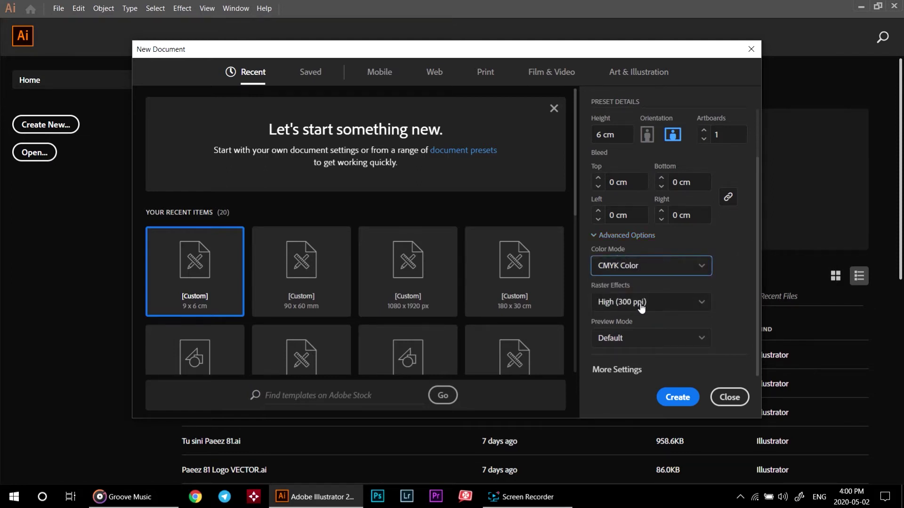
click(678, 398)
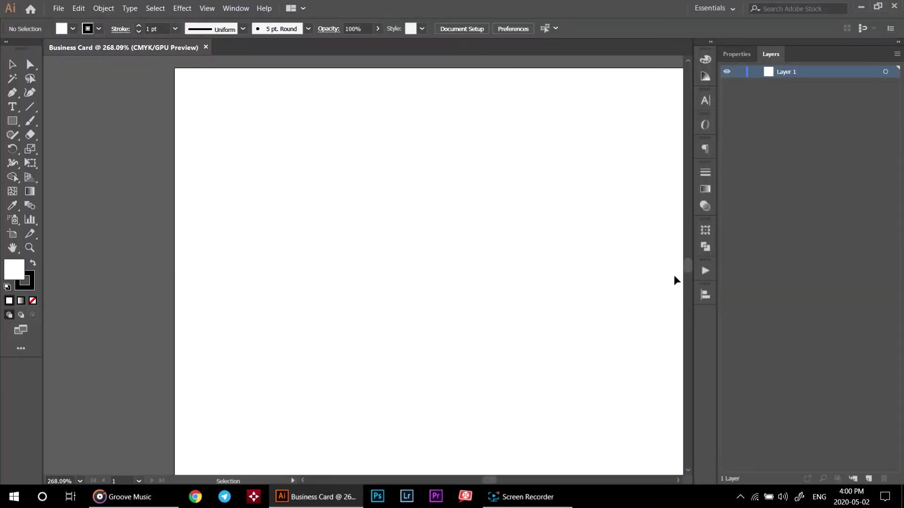
- Fit the artboard in the window, choose the Rectangle tool, and set the stroke to None
double_click(14, 247)
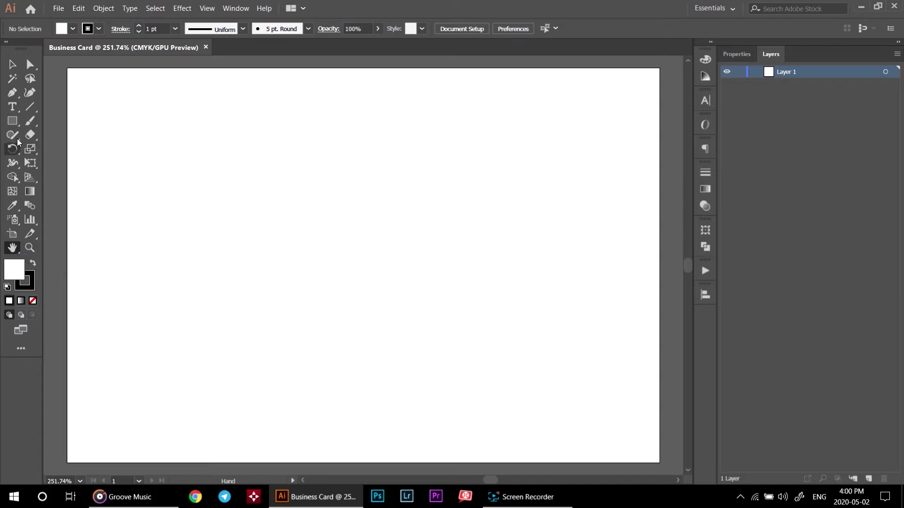
click(13, 122)
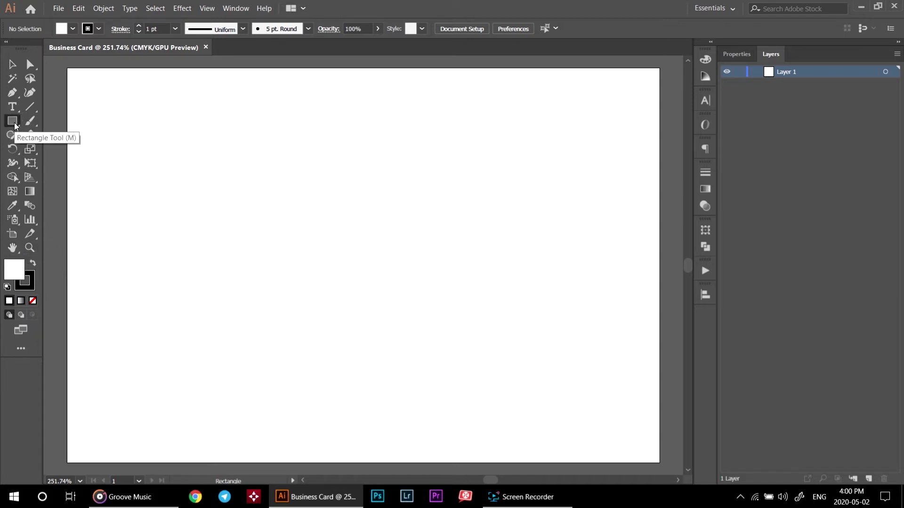
click(34, 284)
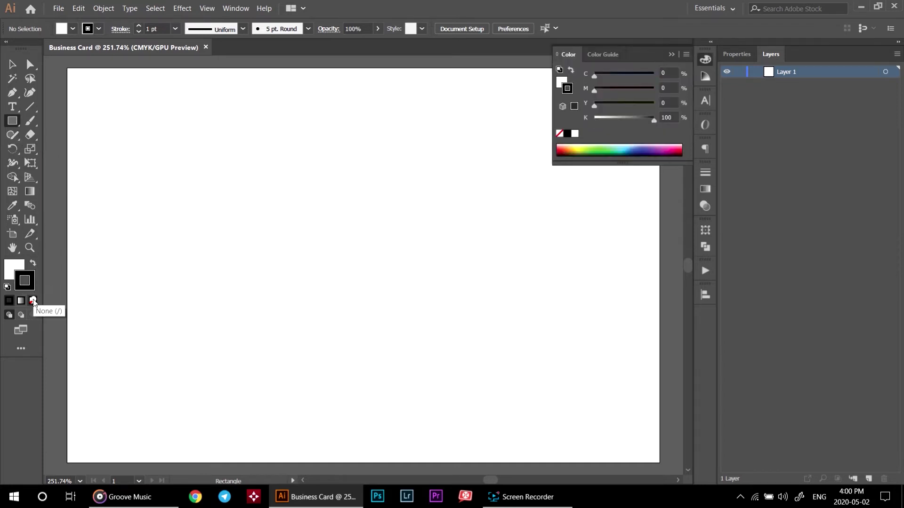
click(32, 300)
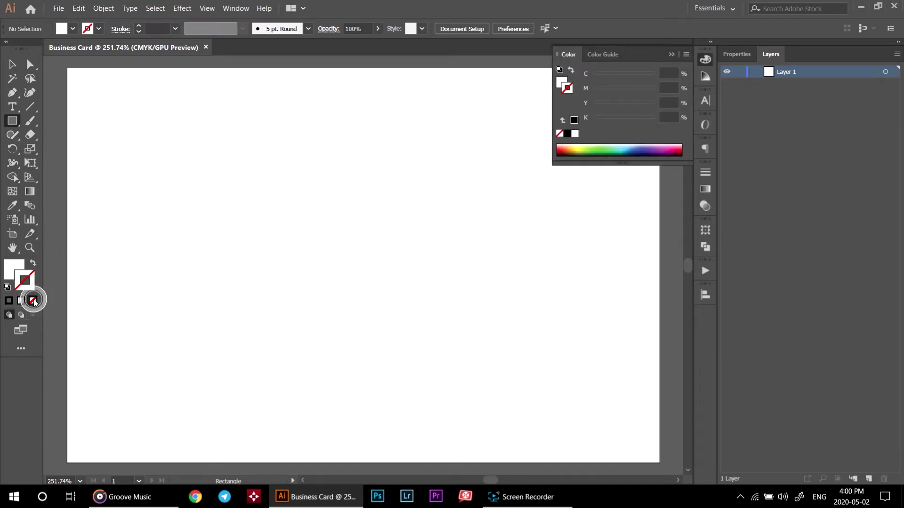
- Set the fill to pink-red #e86060 and draw a rectangle covering the whole card
double_click(16, 270)
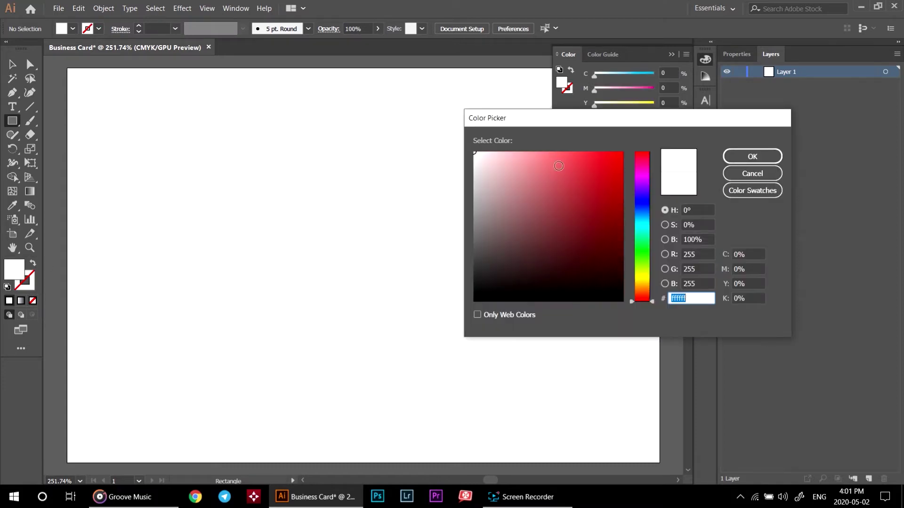
drag(559, 166, 562, 164)
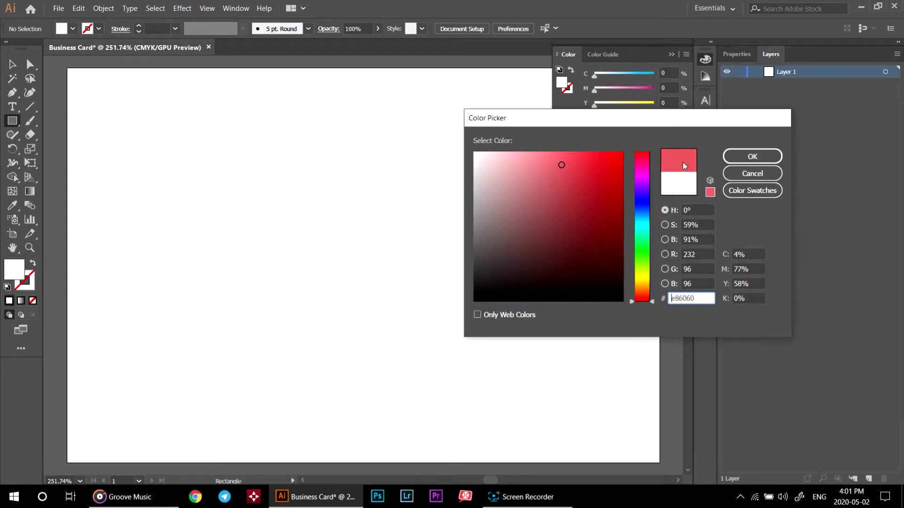
click(752, 157)
click(672, 54)
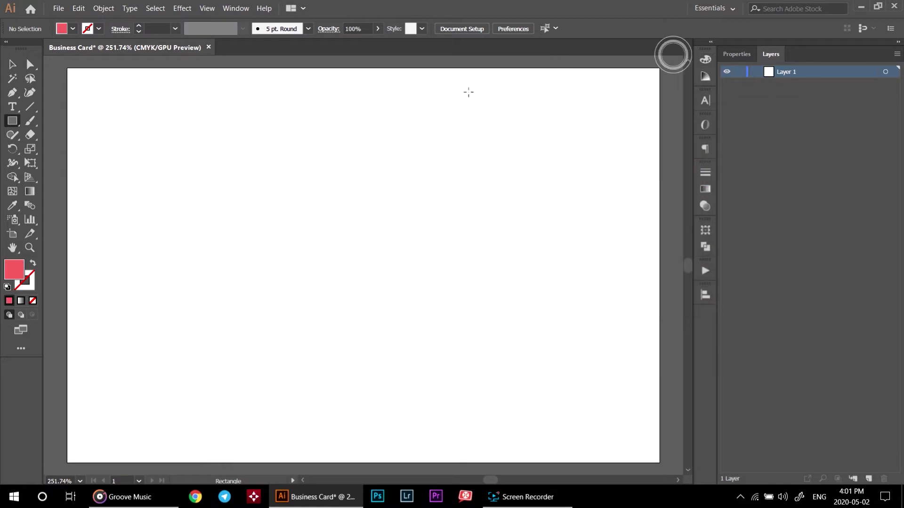
drag(67, 68, 659, 461)
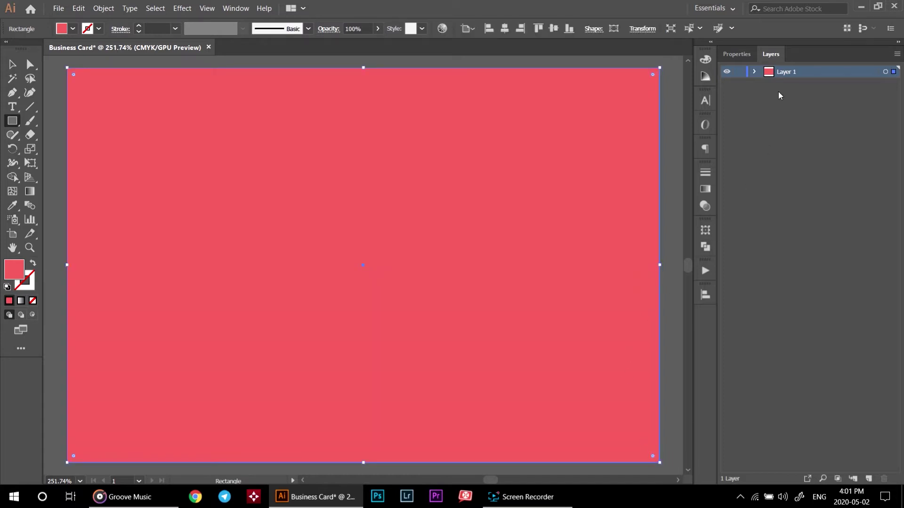
- Rename Layer 1 to 'BackGrand' and lock it
double_click(786, 72)
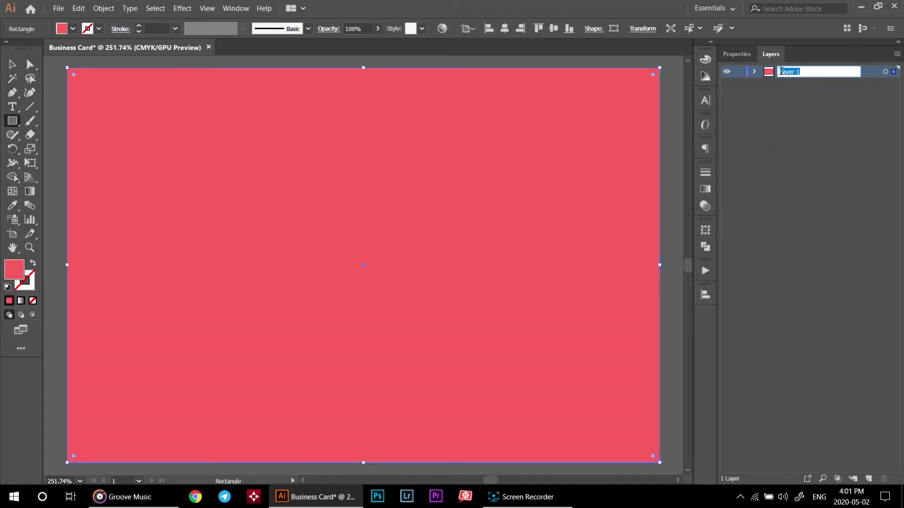
key(BackSpace)
text(BackGrand)
click(782, 102)
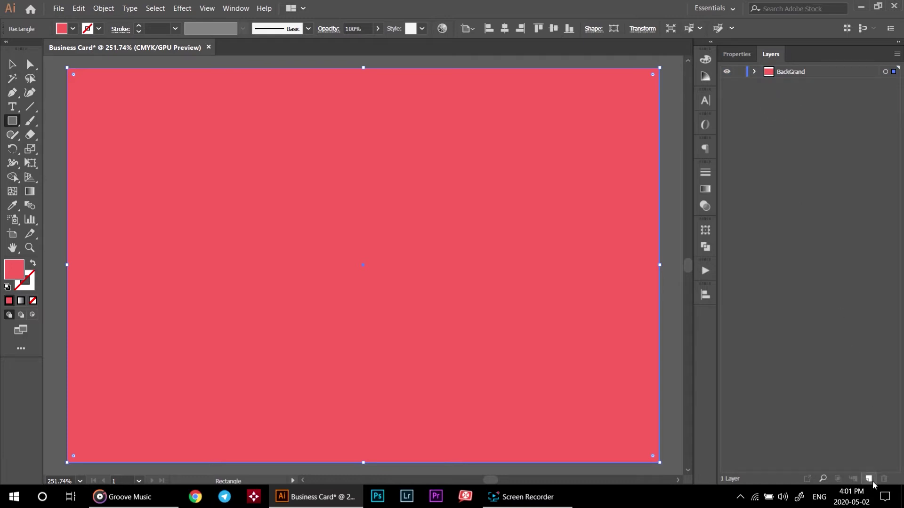
click(740, 73)
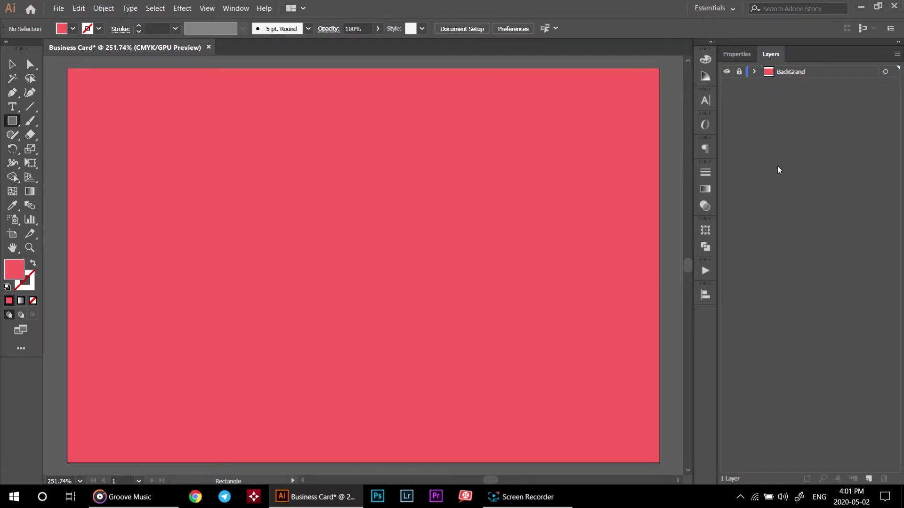
- Add a new layer above BackGrand and name it 'Text'
click(869, 480)
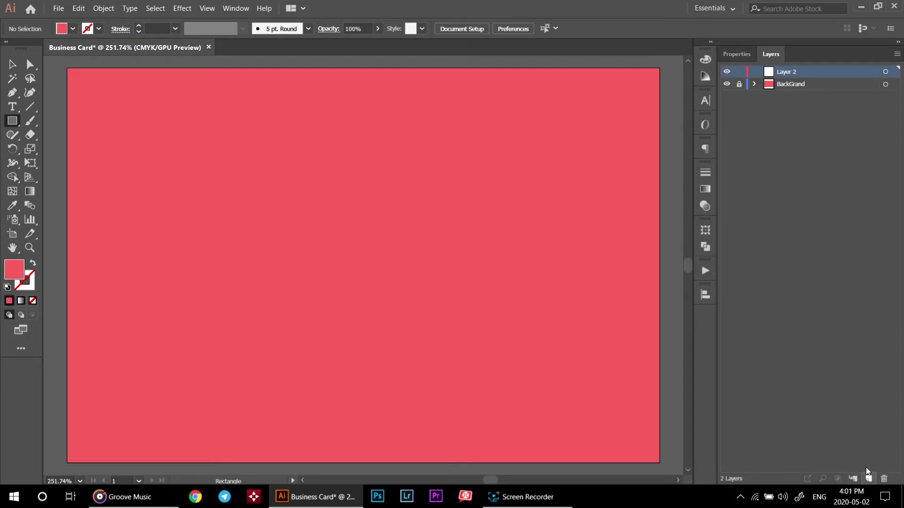
double_click(782, 73)
key(BackSpace)
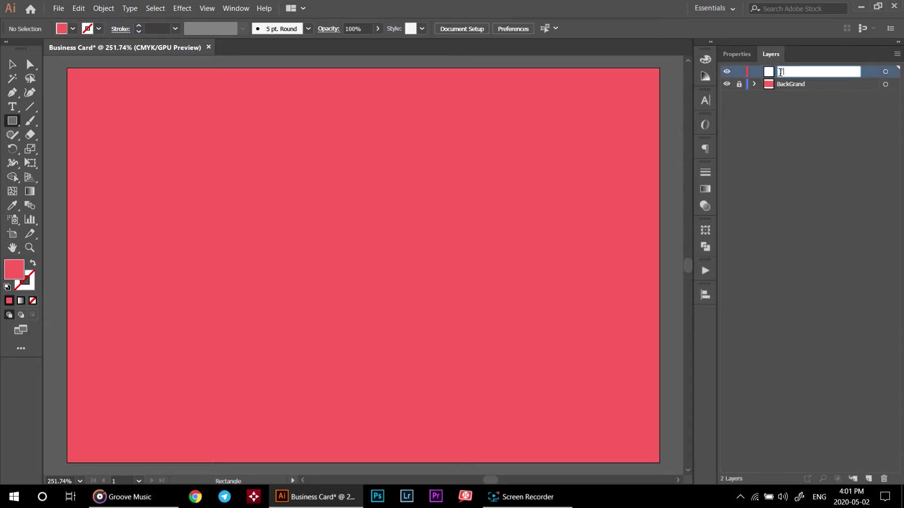
click(783, 105)
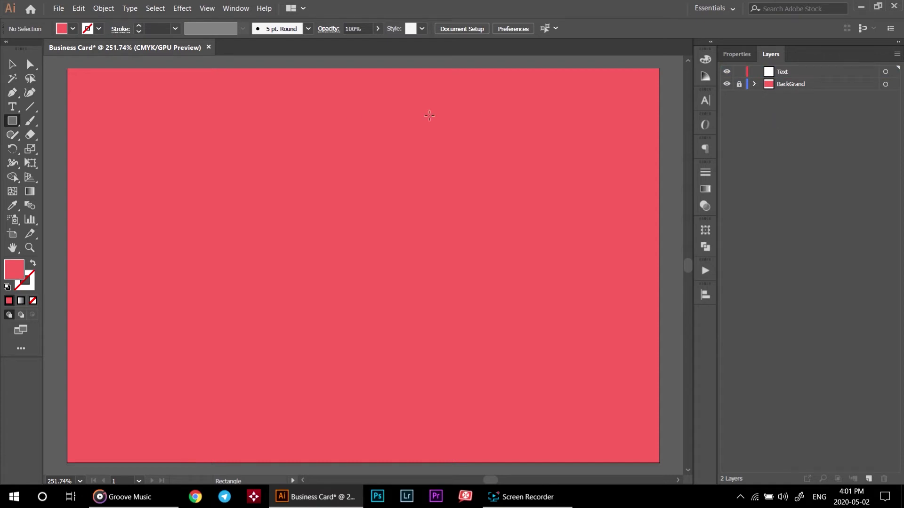
- Type 'ArtCodeMedia' on the card with the Type tool
key(t)
click(287, 216)
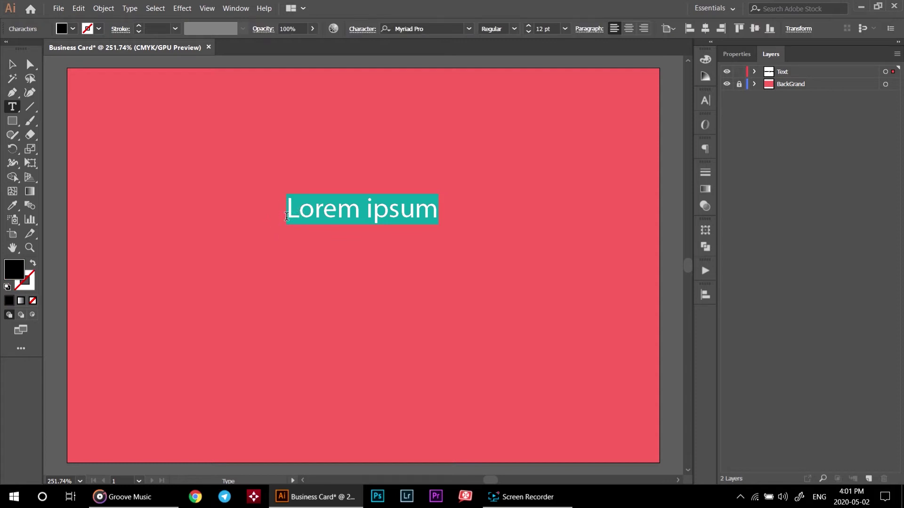
text(ArtCode)
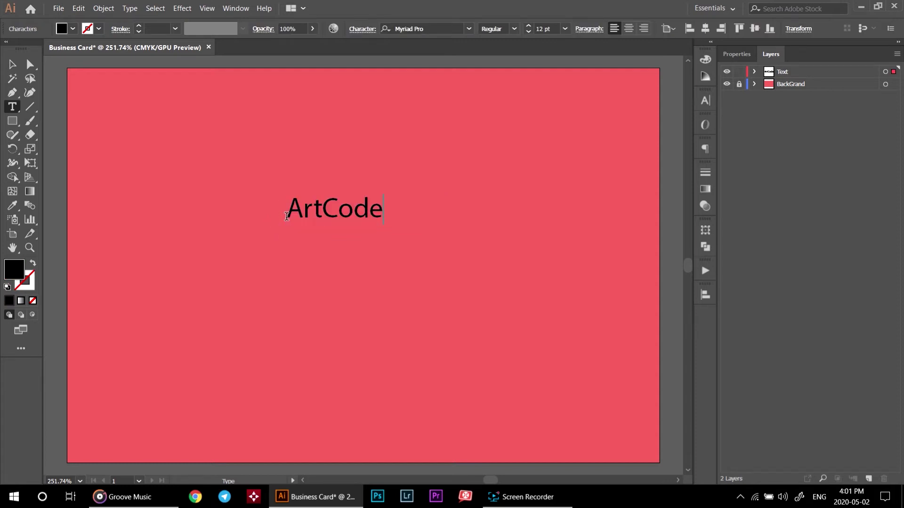
text(Media)
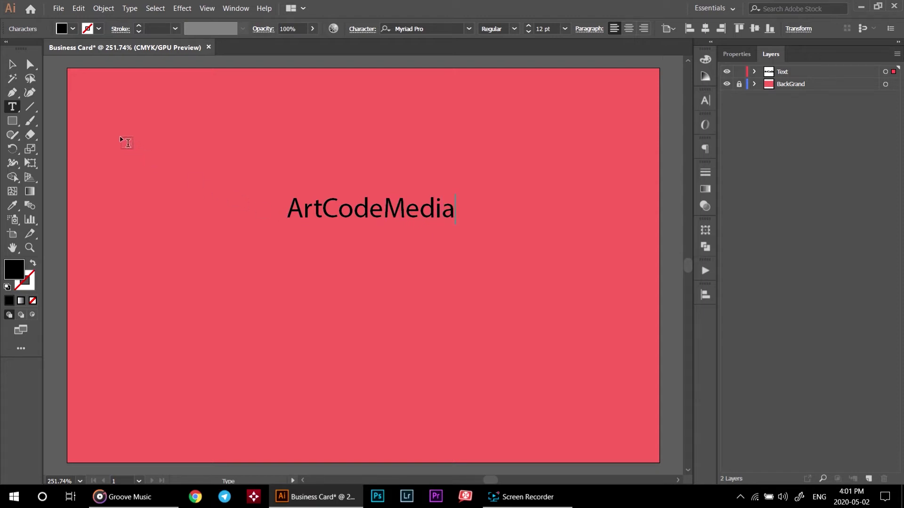
- Set ArtCodeMedia to the Countryside font and enlarge it to about 16.85 pt
click(14, 66)
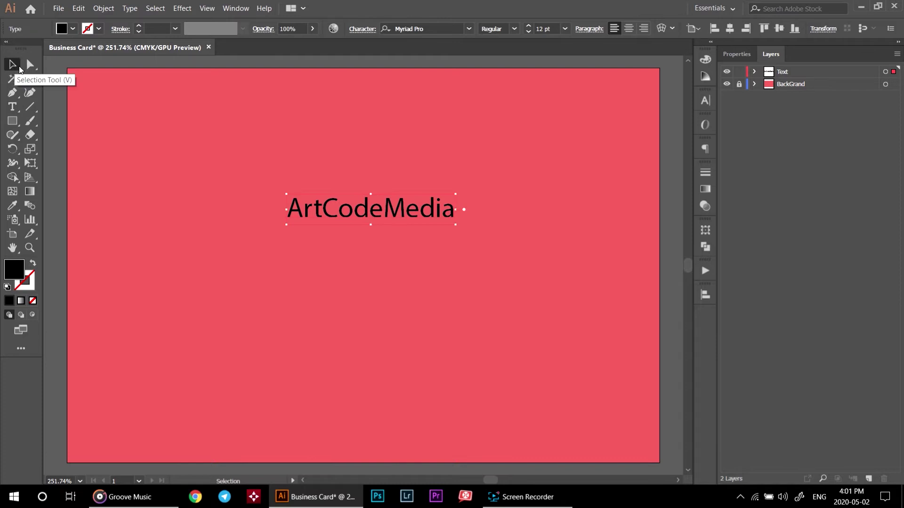
click(468, 29)
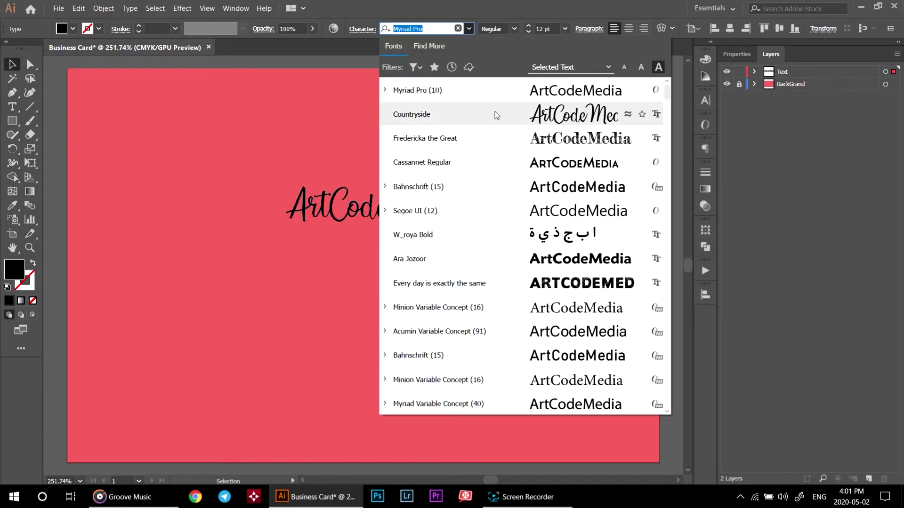
click(495, 115)
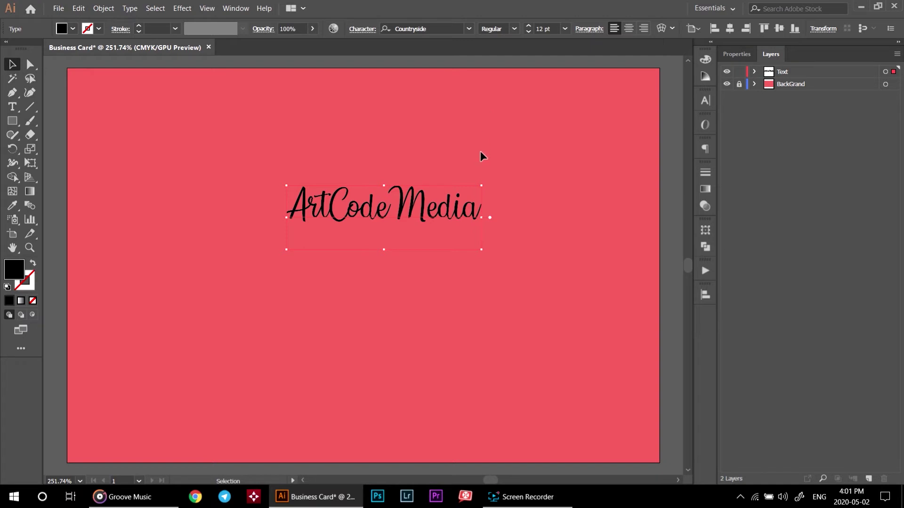
drag(285, 249, 207, 275)
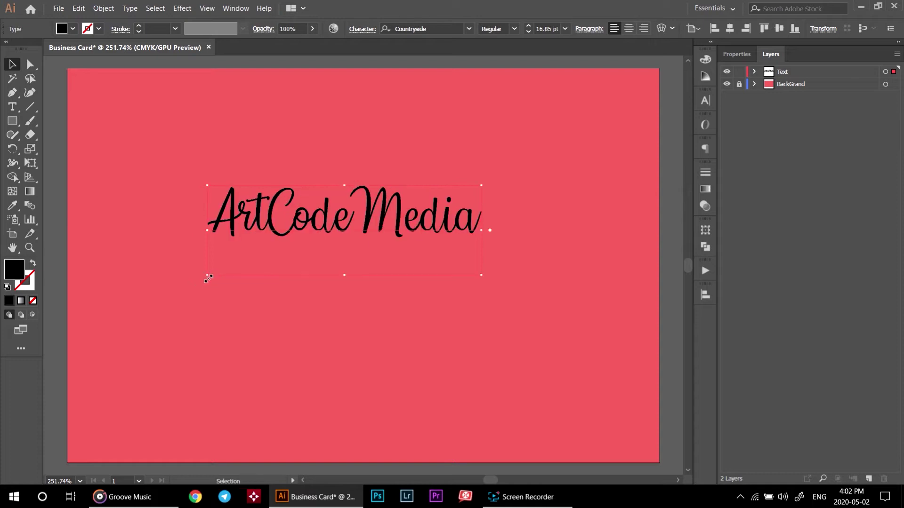
- Fill the title cream #f7ead2, centre it horizontally, and place a copy beneath it
double_click(14, 269)
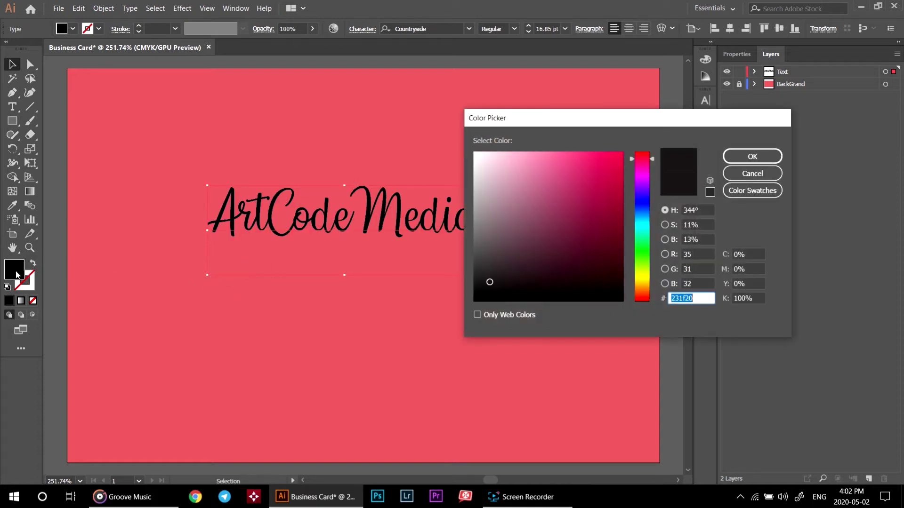
click(645, 282)
click(647, 284)
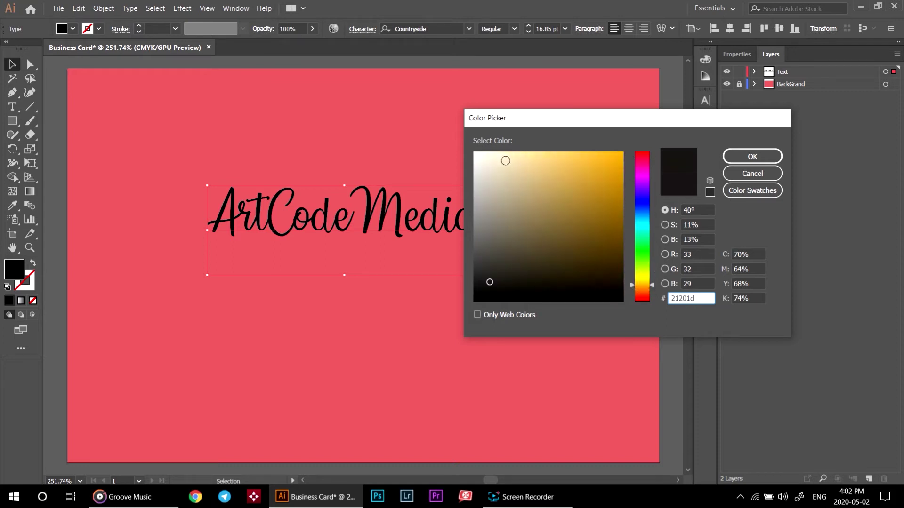
click(497, 155)
click(752, 157)
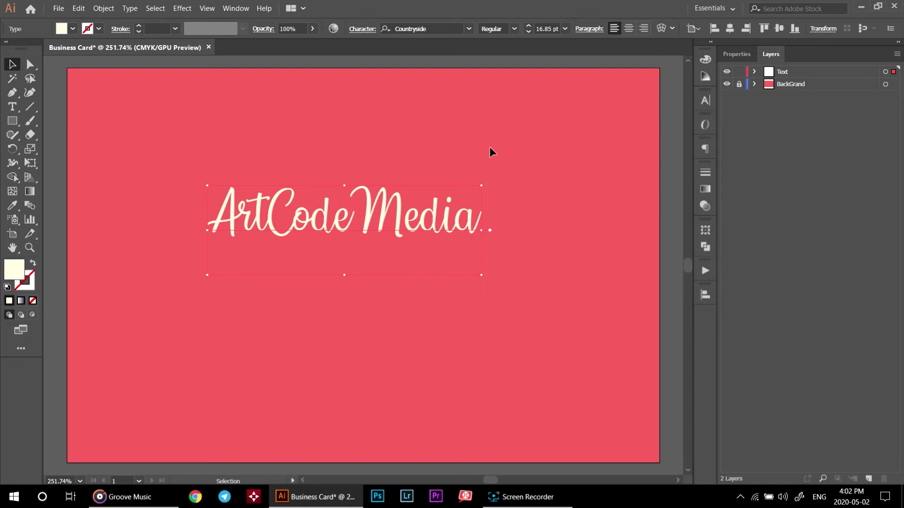
click(729, 29)
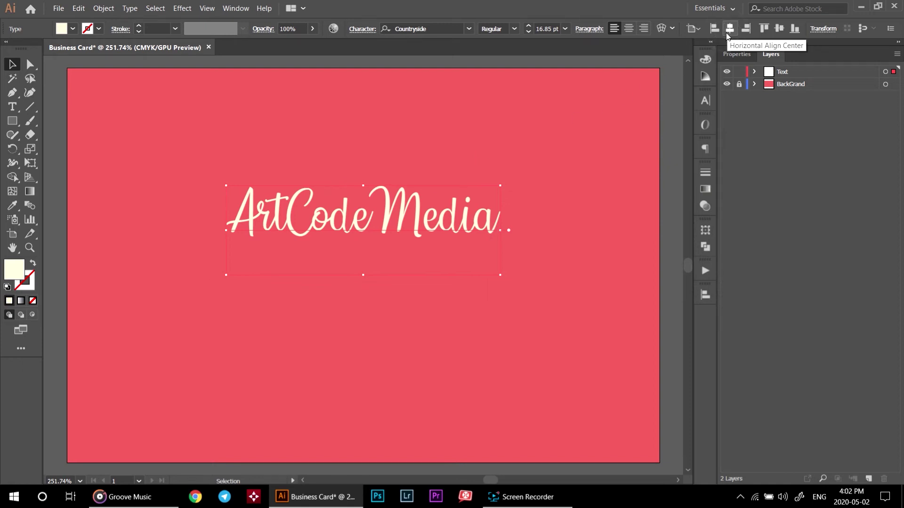
drag(383, 189, 394, 270)
- Rewrite the copied title as 'instagram:artcodemedia'
double_click(392, 277)
double_click(392, 278)
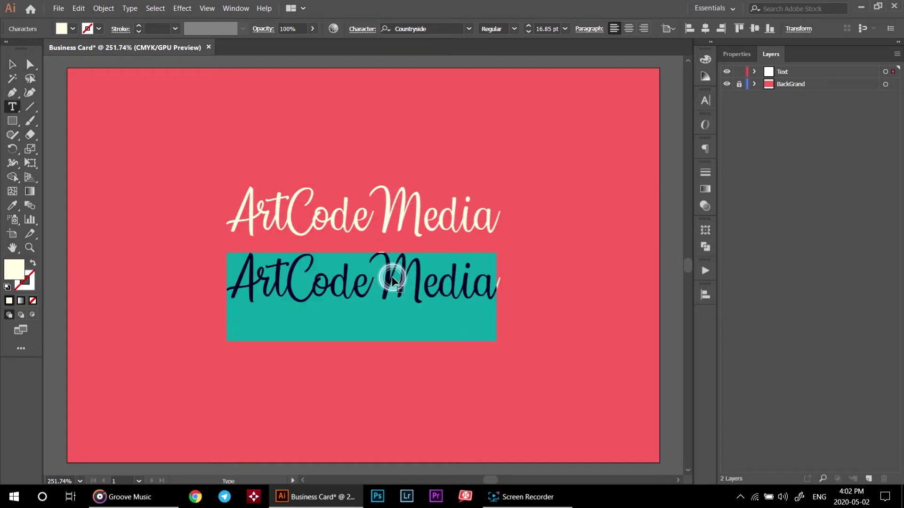
text(in)
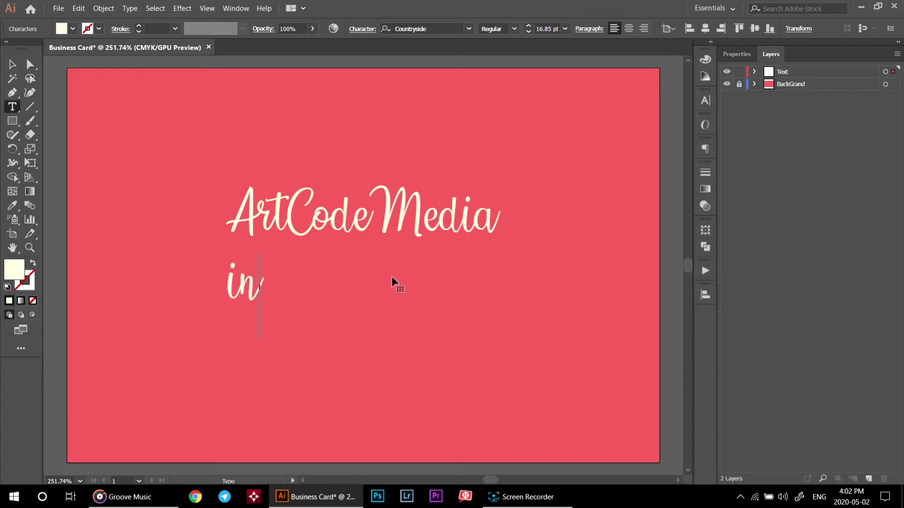
text(stagram:)
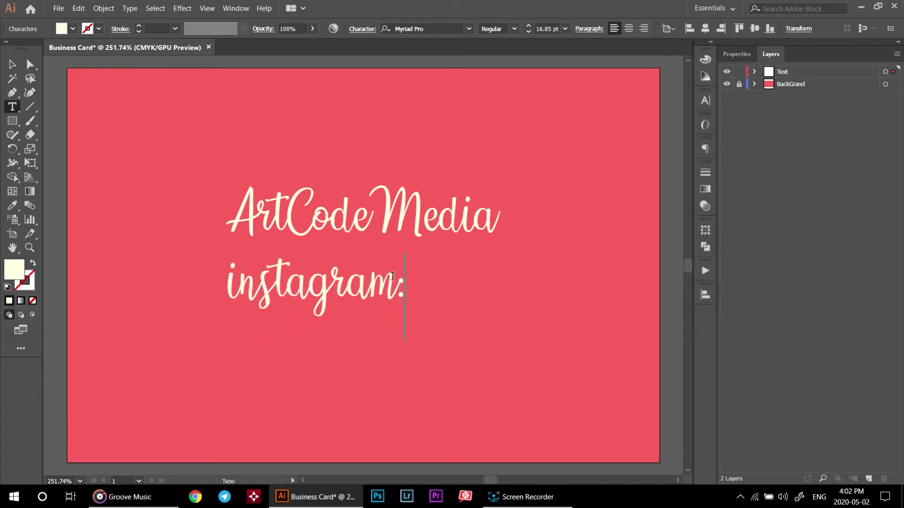
text(artcodemedia)
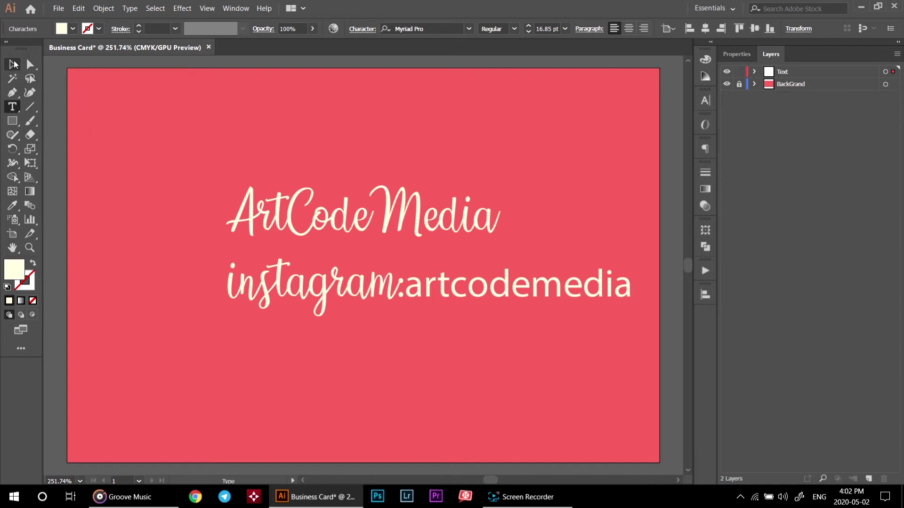
- Set the instagram line to Myriad Pro and resize it to about 4.3 cm wide
click(14, 64)
click(469, 28)
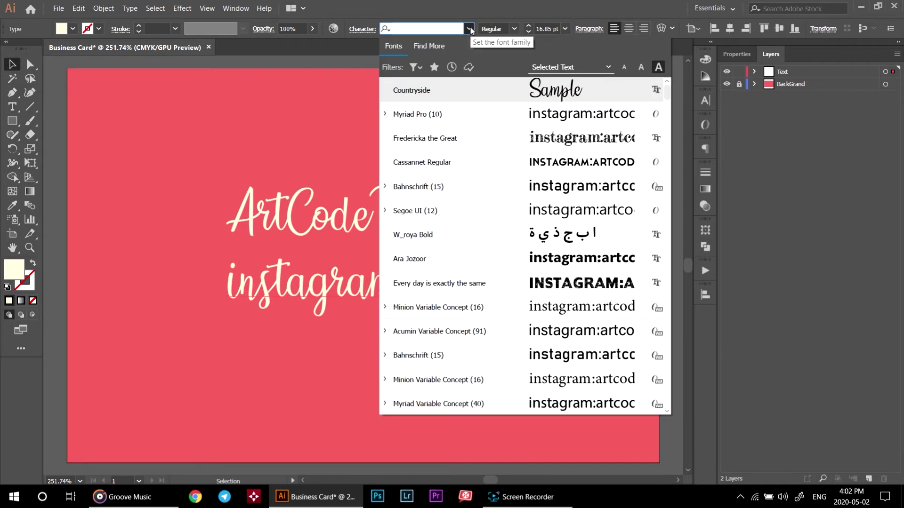
click(470, 29)
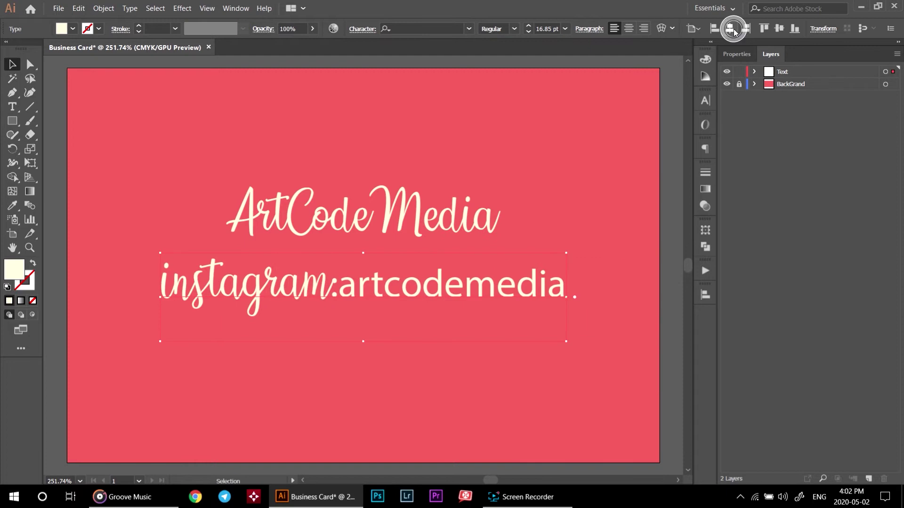
click(472, 29)
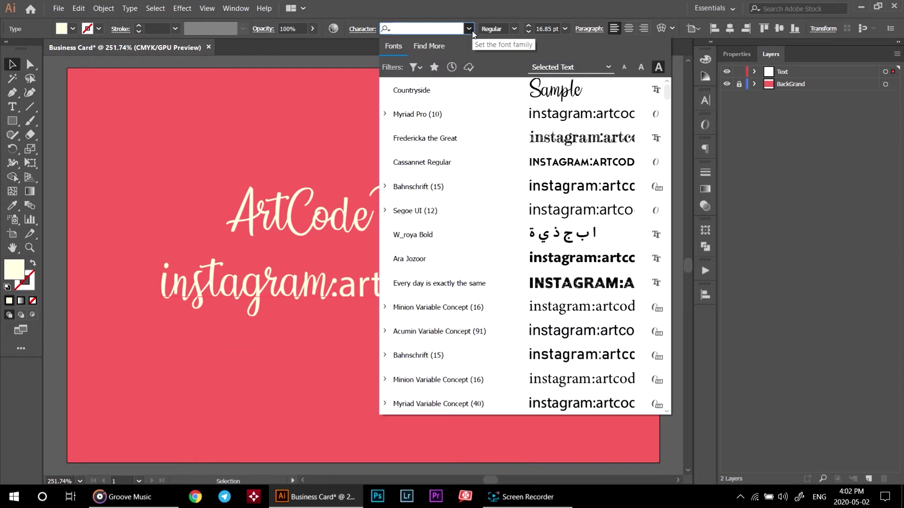
click(506, 115)
drag(361, 307, 362, 294)
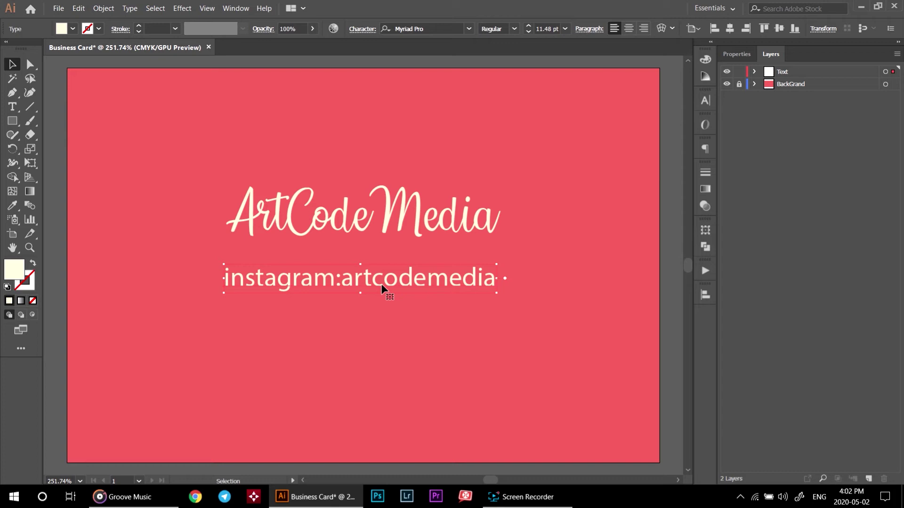
drag(496, 265, 519, 254)
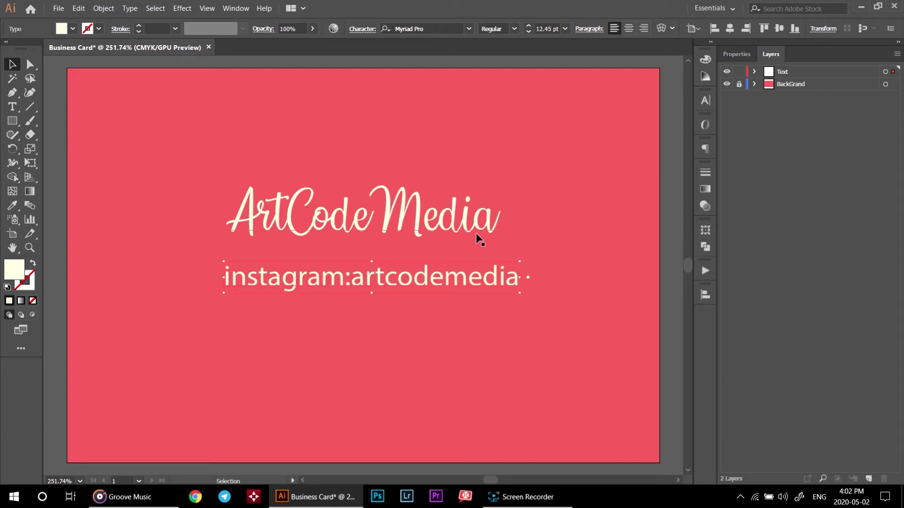
- Centre the instagram line horizontally and move both text lines slightly lower
click(730, 28)
mouse_move(383, 207)
mouse_down()
mouse_move(385, 198)
mouse_move(388, 206)
mouse_up()
drag(389, 280, 383, 298)
- Unlock BackGrand and duplicate Artboard 1 downward as 'Artboard 1 copy' with its contents
drag(388, 371, 399, 354)
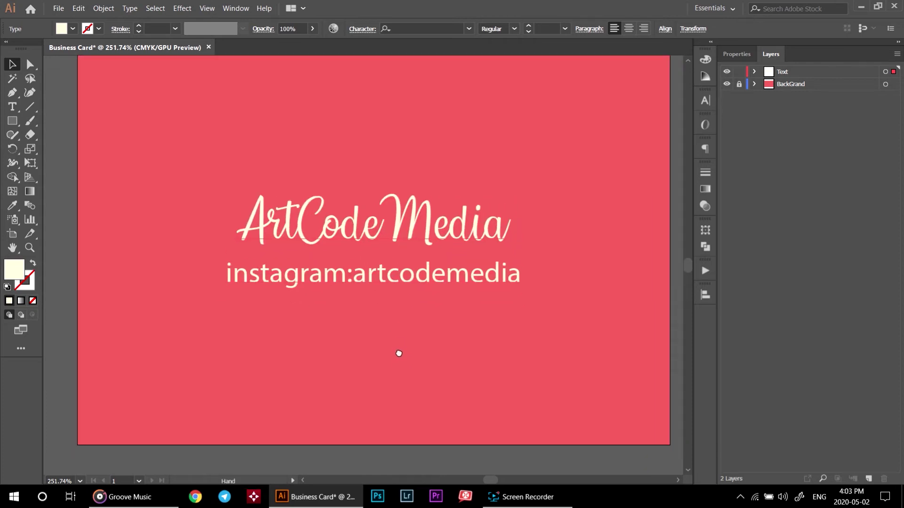
click(436, 322)
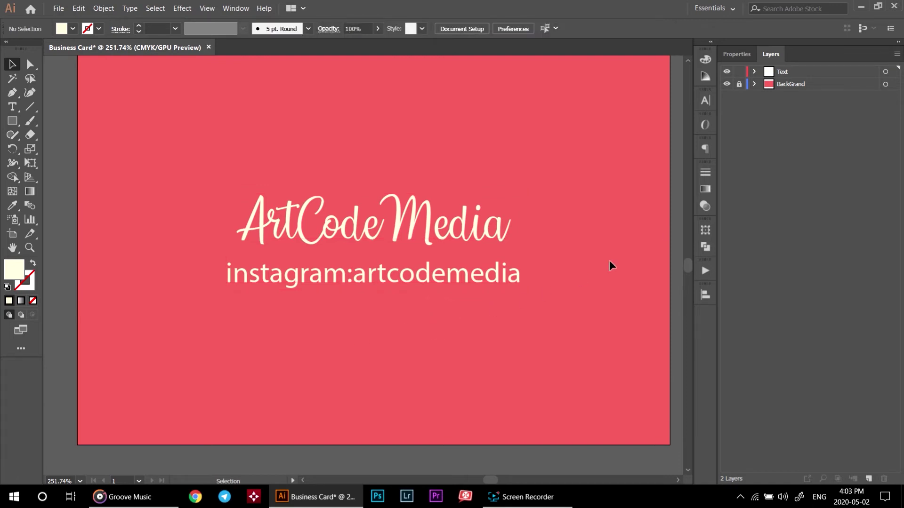
click(739, 86)
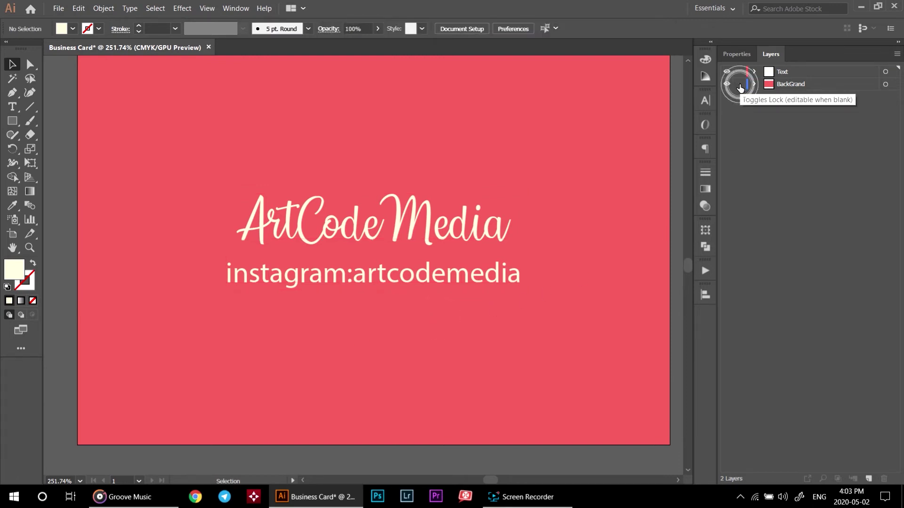
click(12, 234)
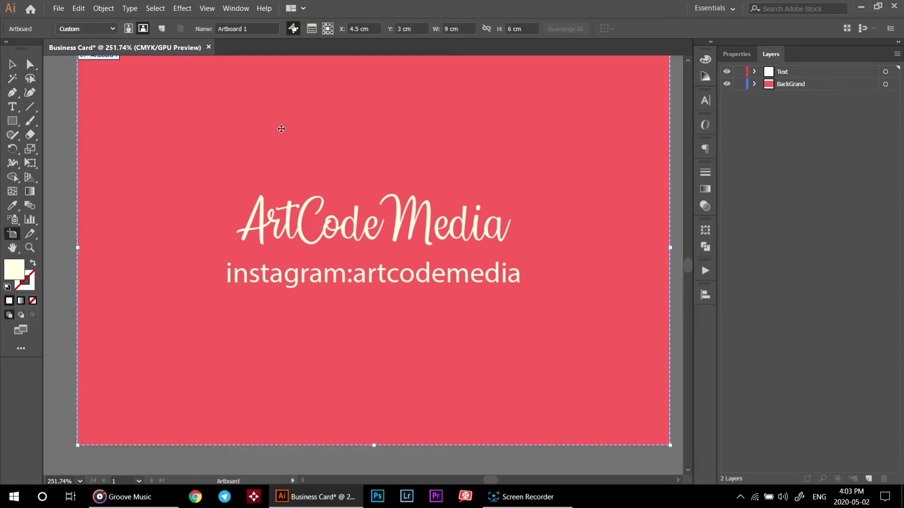
drag(307, 113, 334, 368)
click(13, 64)
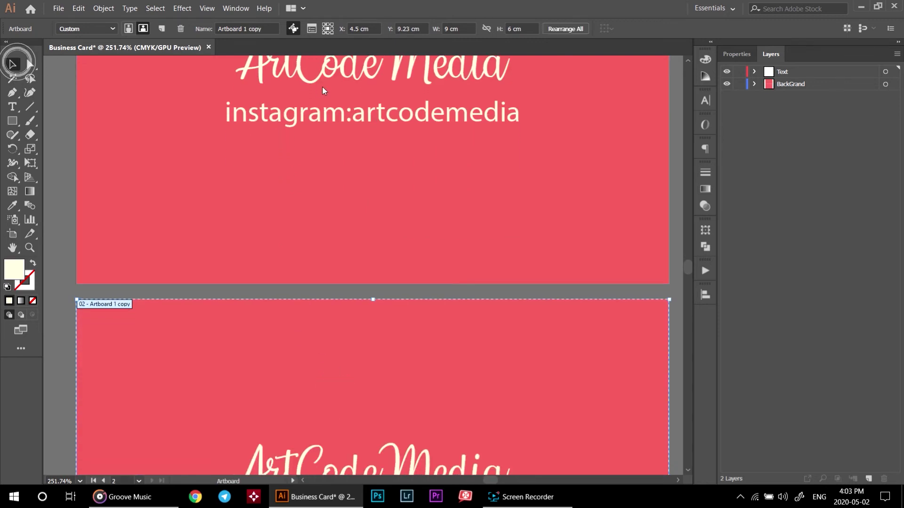
- Delete the title and instagram line from the second card
drag(502, 308, 499, 125)
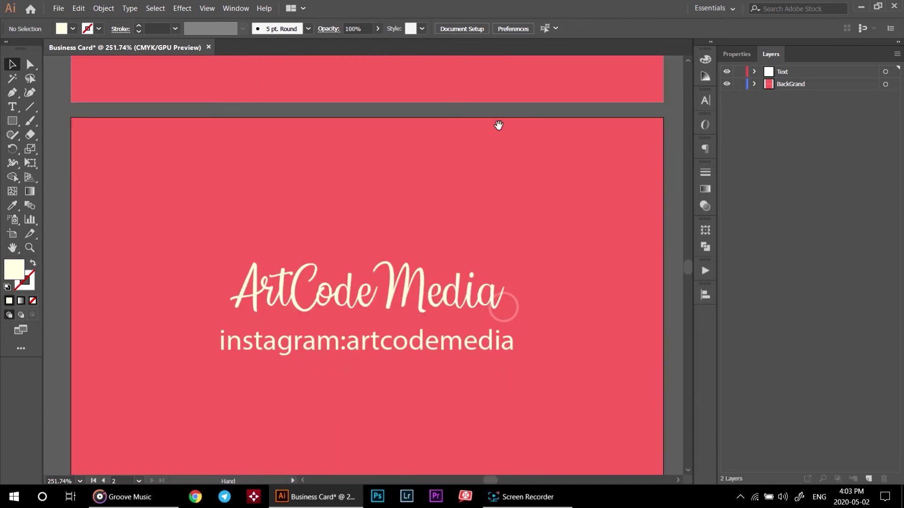
click(412, 274)
key(Delete)
click(398, 338)
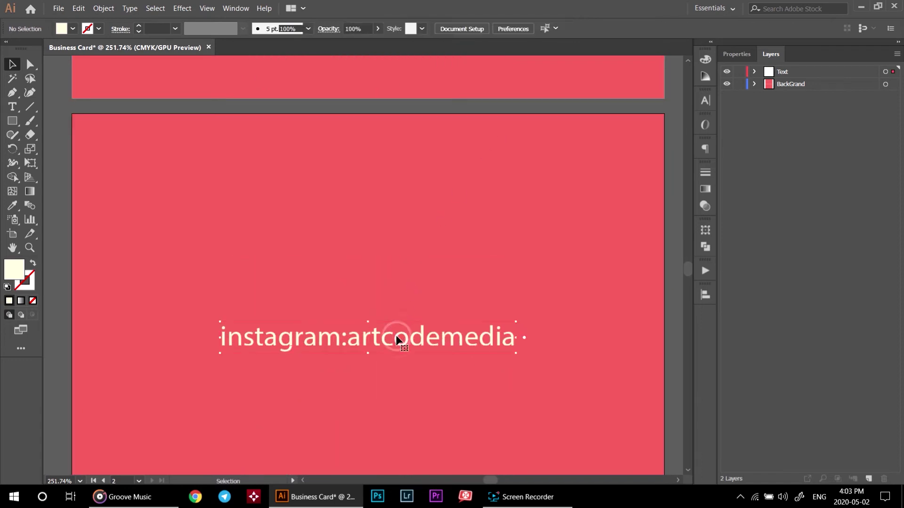
key(Delete)
- Recolour the second card's background cream #f4f2d7 and lock BackGrand again
click(528, 198)
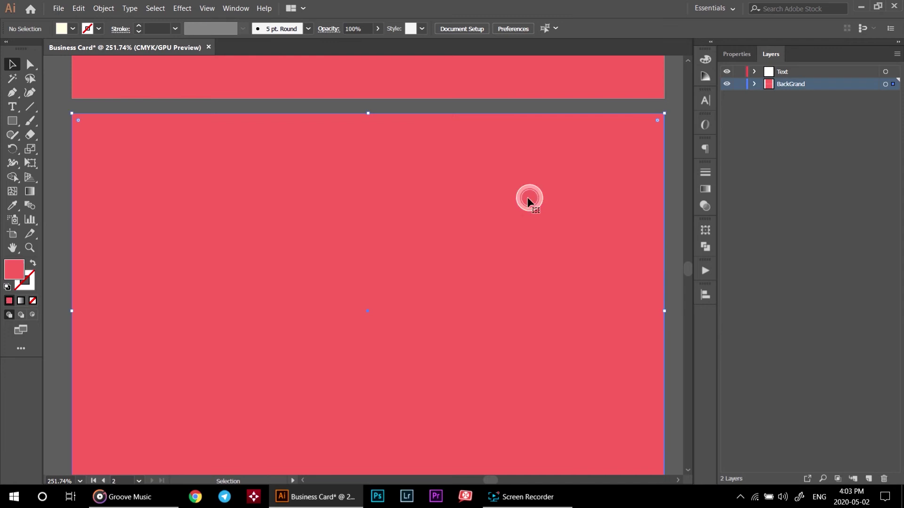
click(14, 271)
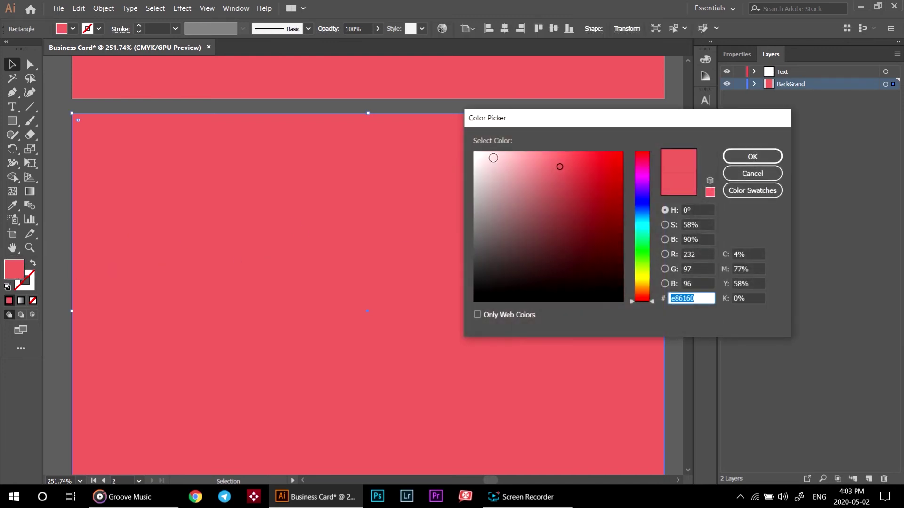
click(489, 155)
click(642, 281)
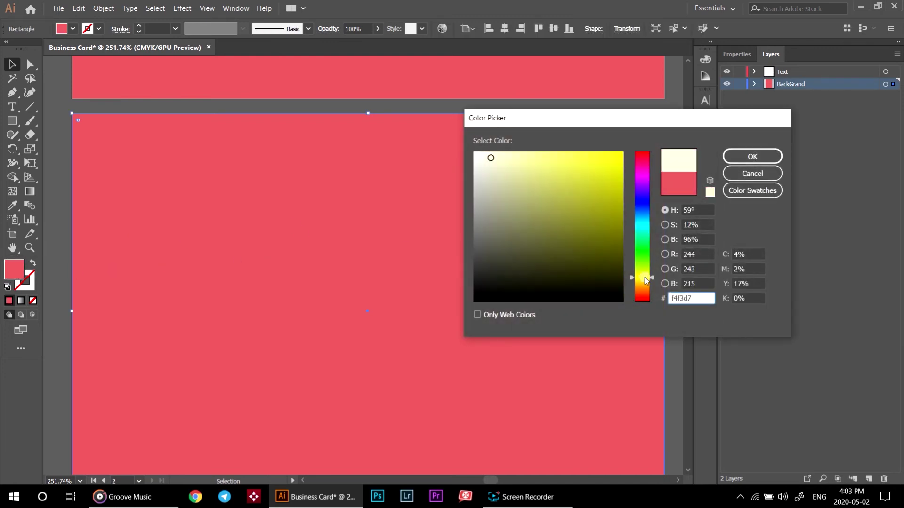
click(733, 155)
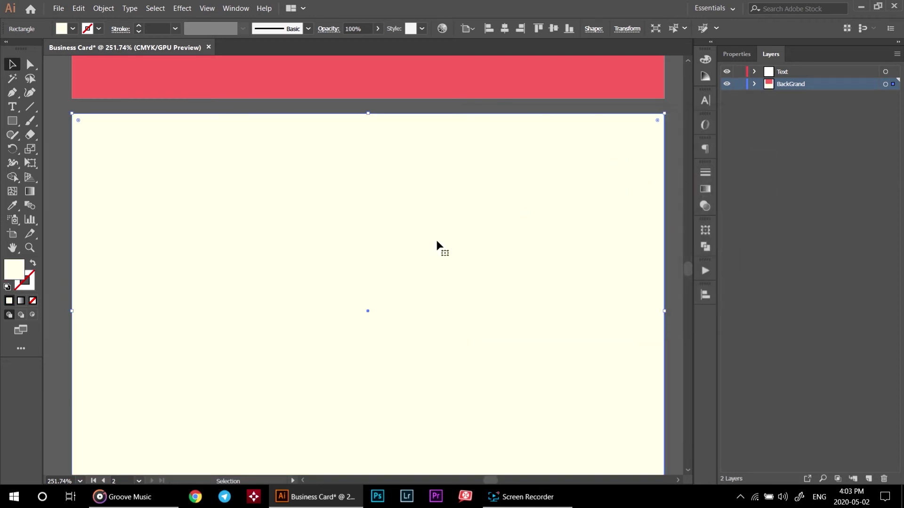
drag(399, 261, 398, 216)
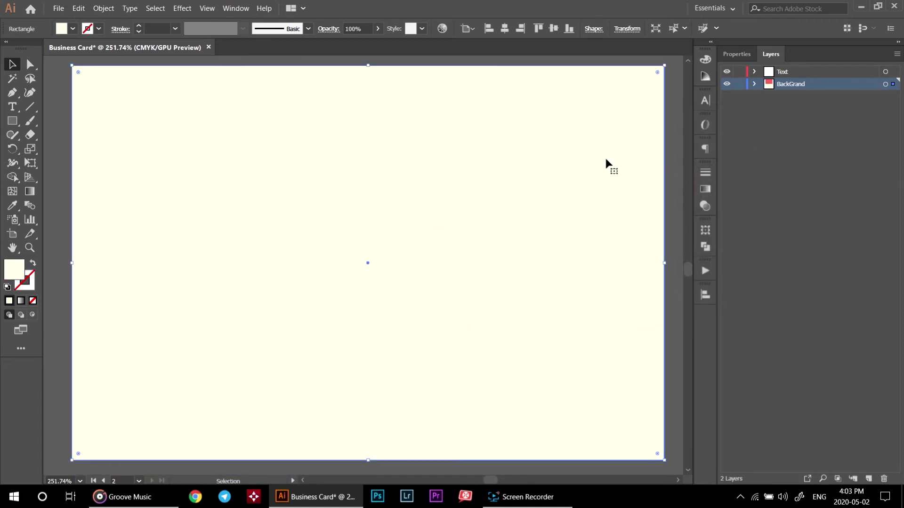
click(739, 84)
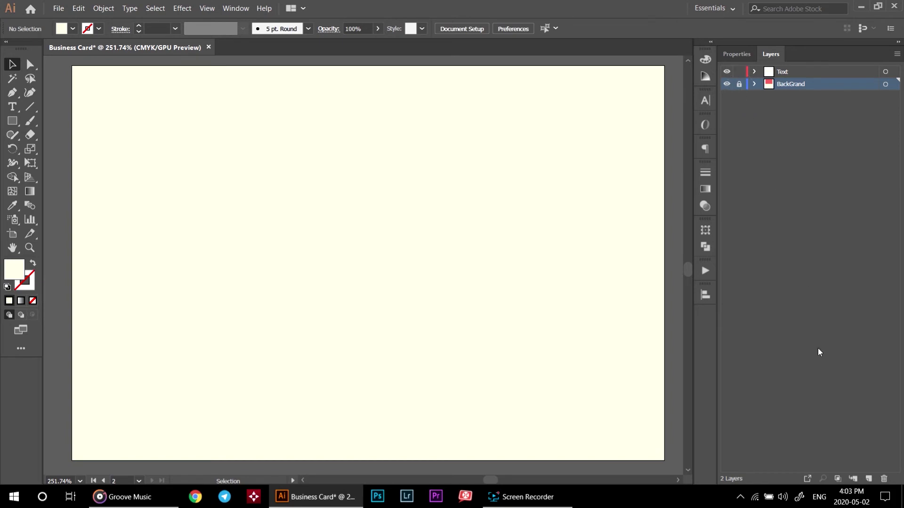
- Add a new 'Logo' layer between Text and BackGrand, and lock the Text layer
click(870, 476)
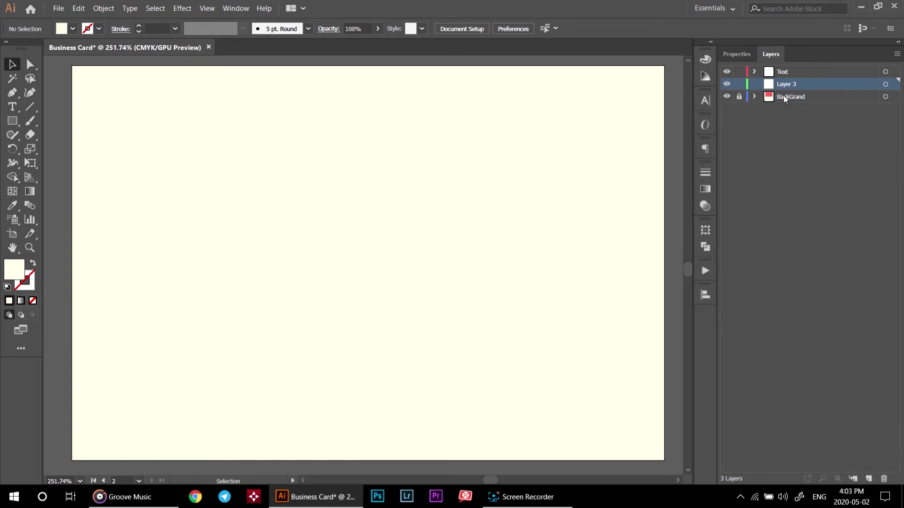
double_click(784, 83)
text(Logo)
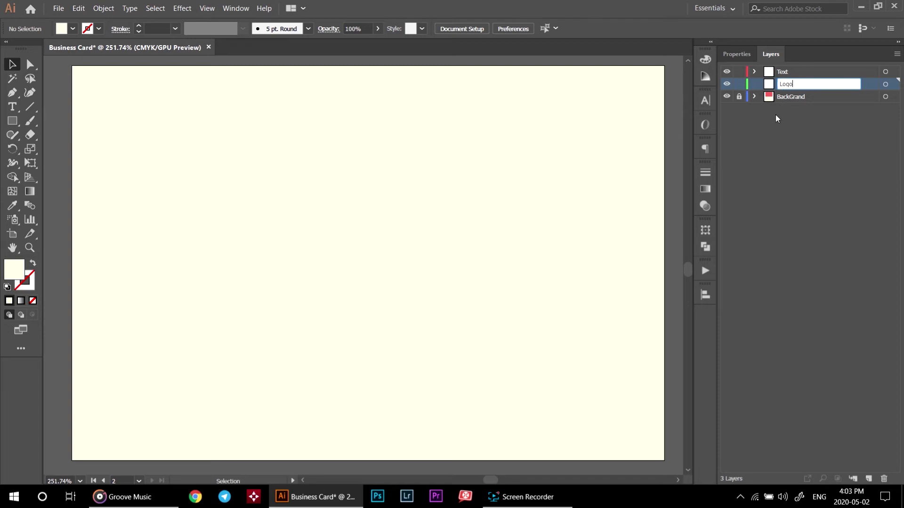
key(Return)
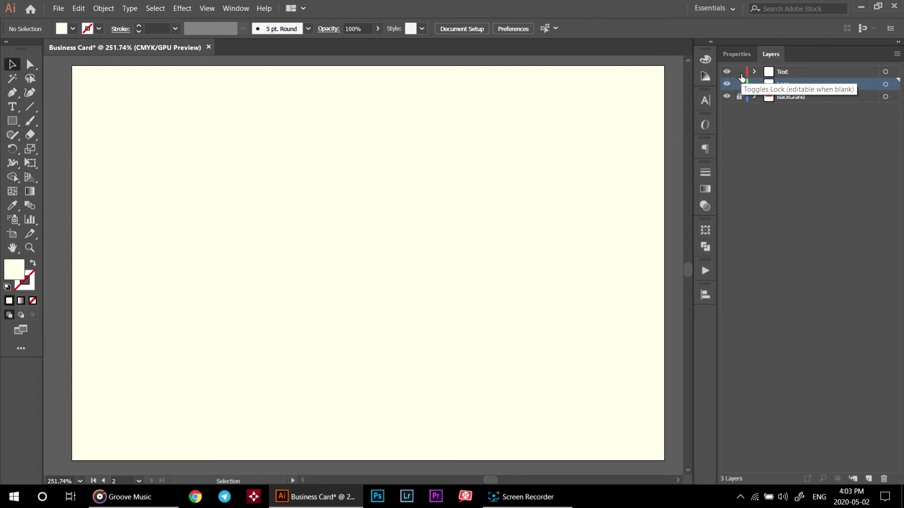
click(740, 72)
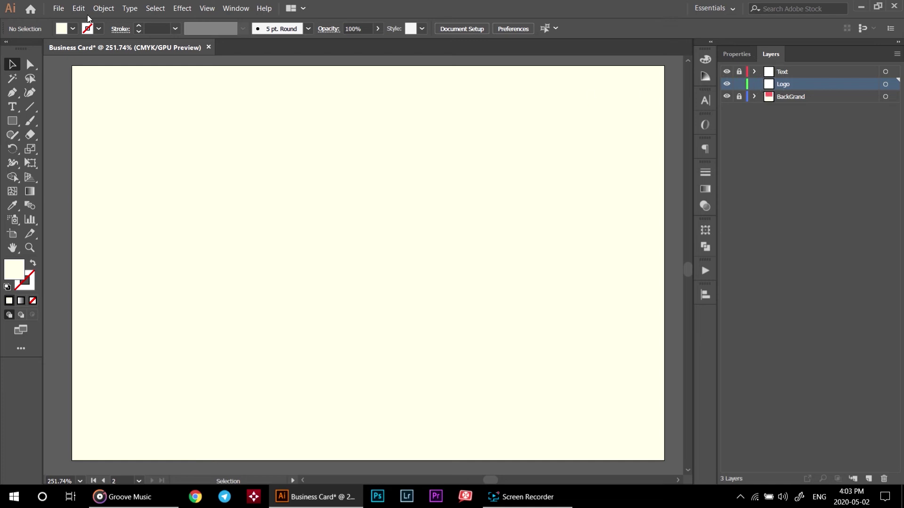
- Open 'artcode logo vector.ai' via File > Open, searching for 'ar'
click(60, 8)
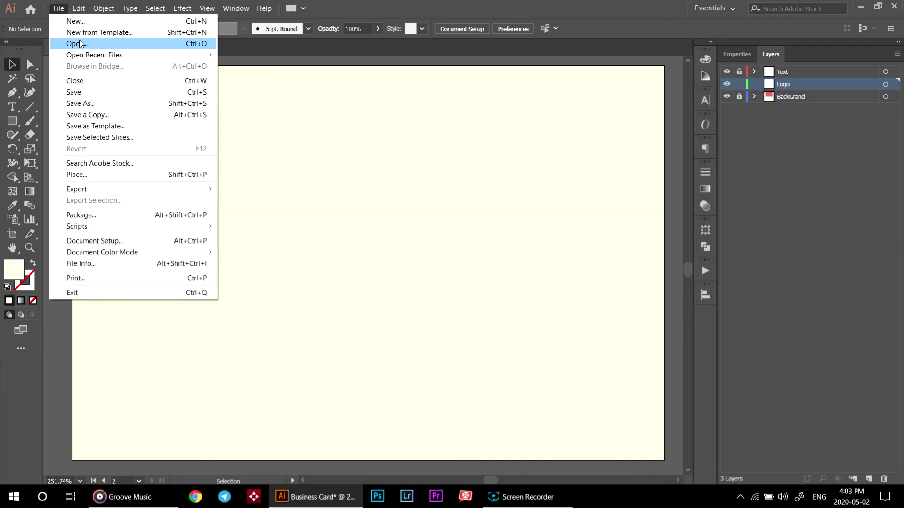
click(79, 41)
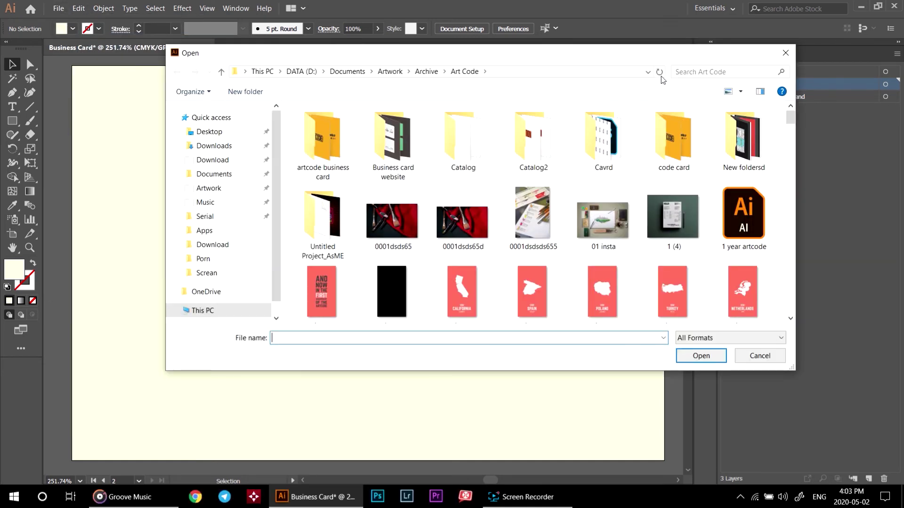
click(688, 73)
text(artco)
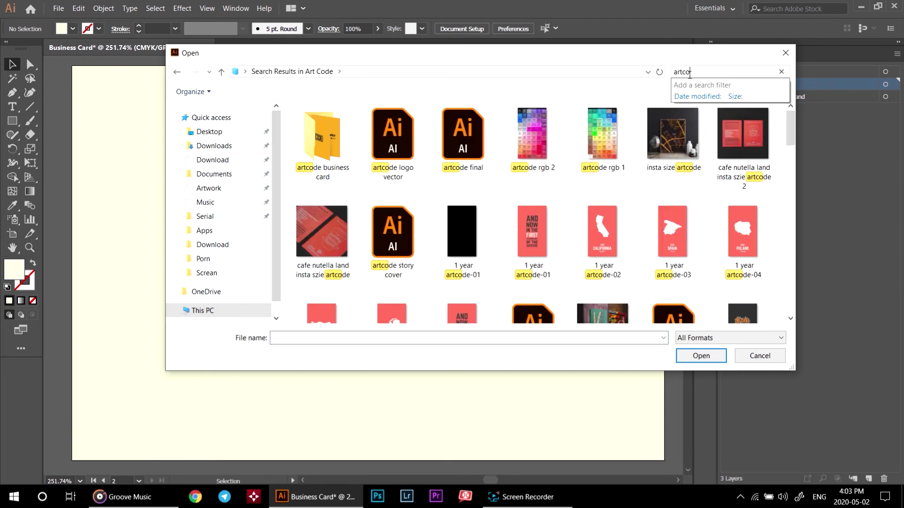
click(391, 141)
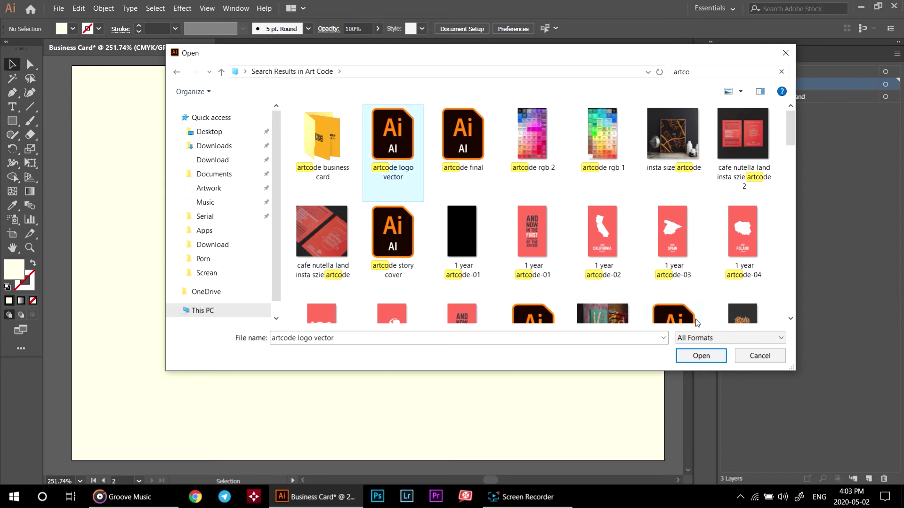
click(700, 359)
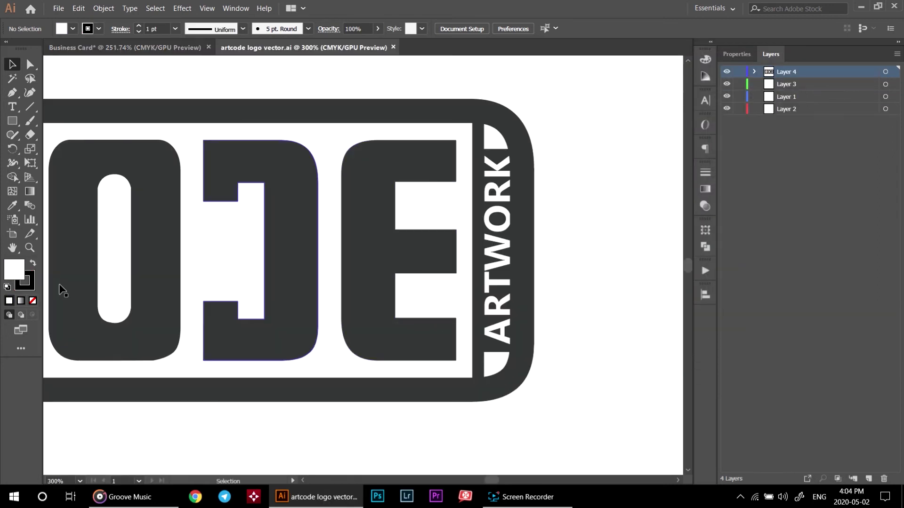
- Select the CODE logo group and return to the Business Card document
drag(105, 276, 270, 287)
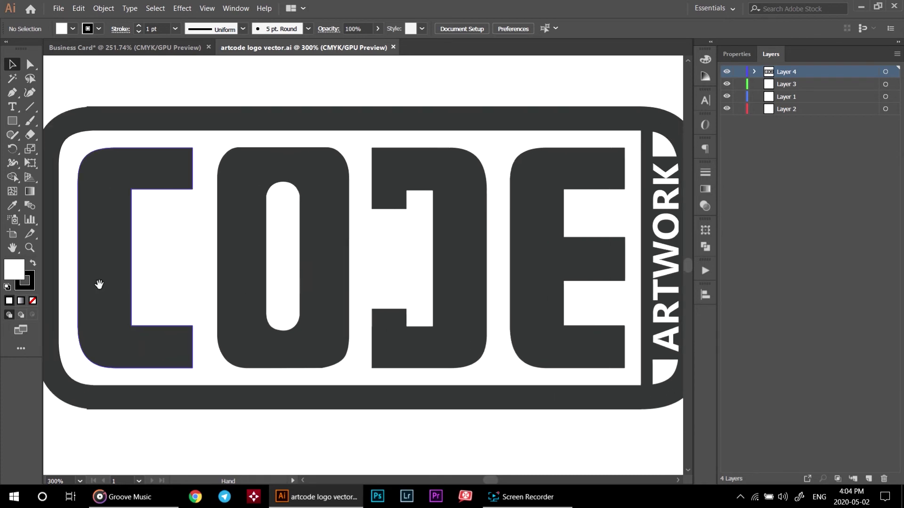
double_click(12, 248)
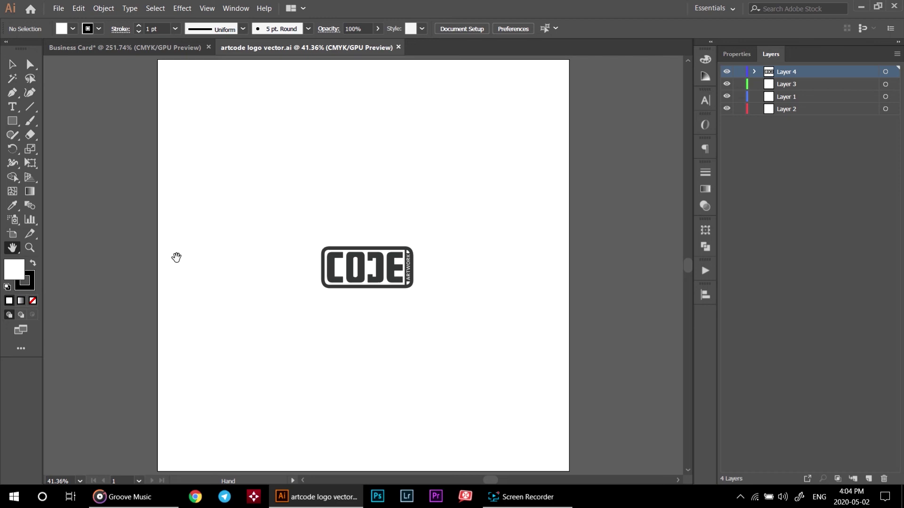
drag(176, 257, 182, 255)
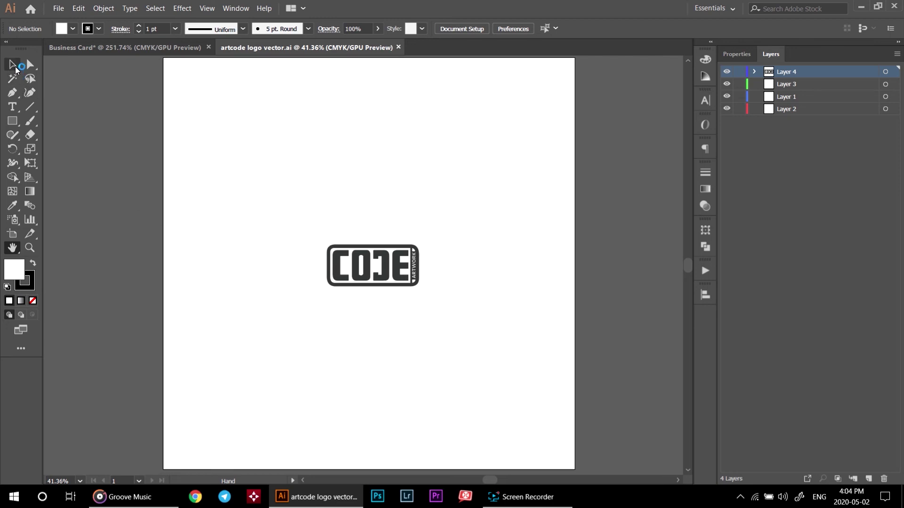
click(14, 66)
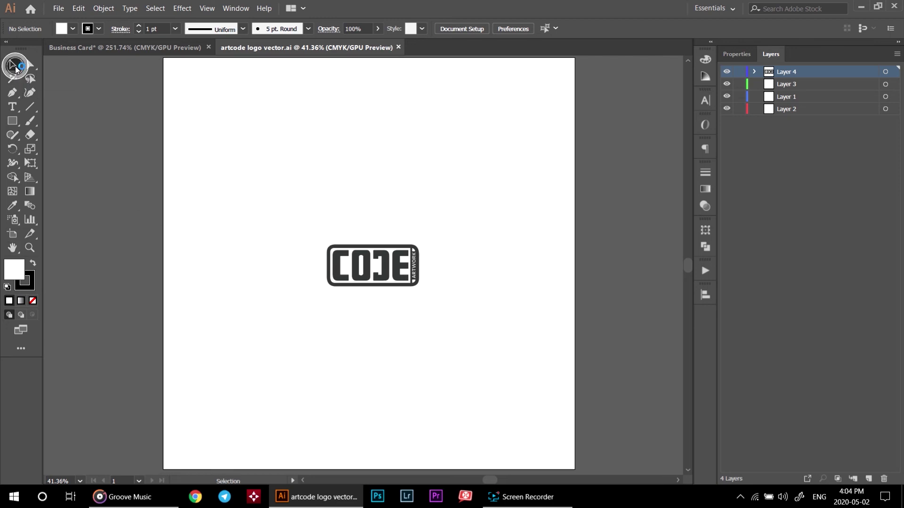
click(339, 259)
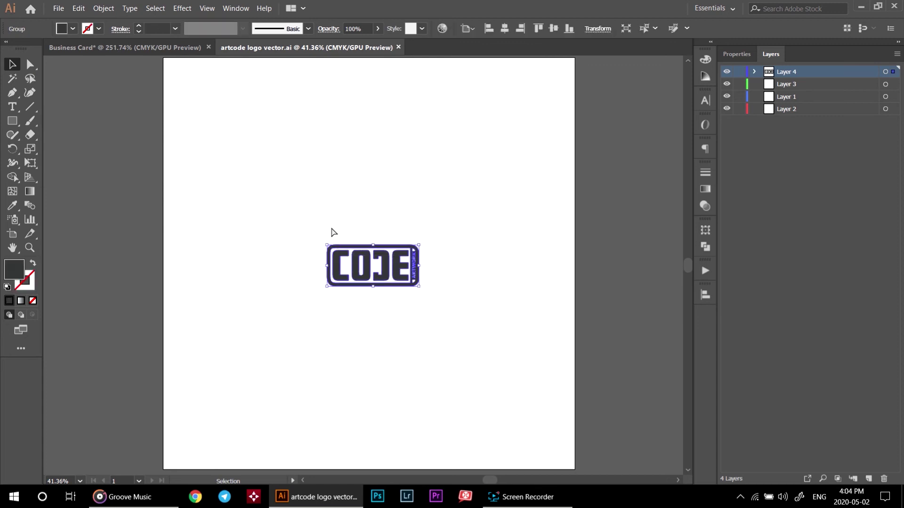
click(170, 49)
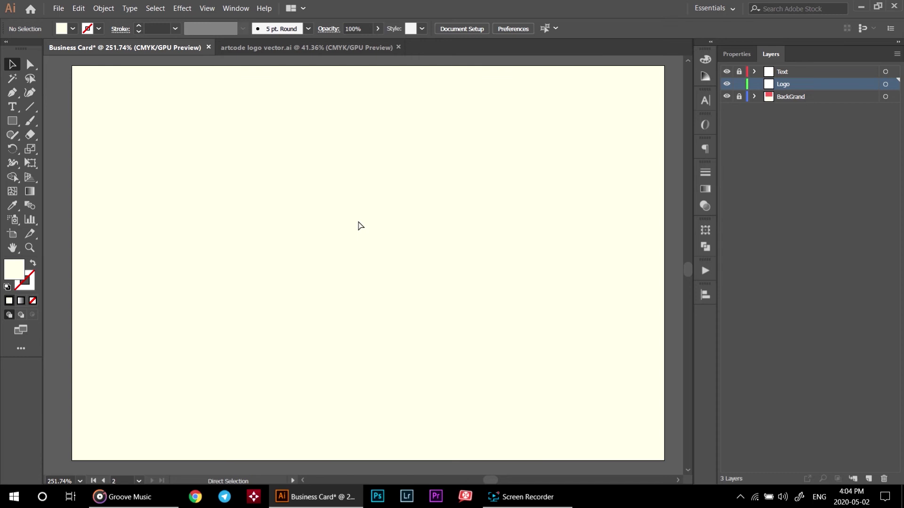
- Paste the CODE logo onto the cream card, shrink it, and centre it on the artboard
key(ctrl+v)
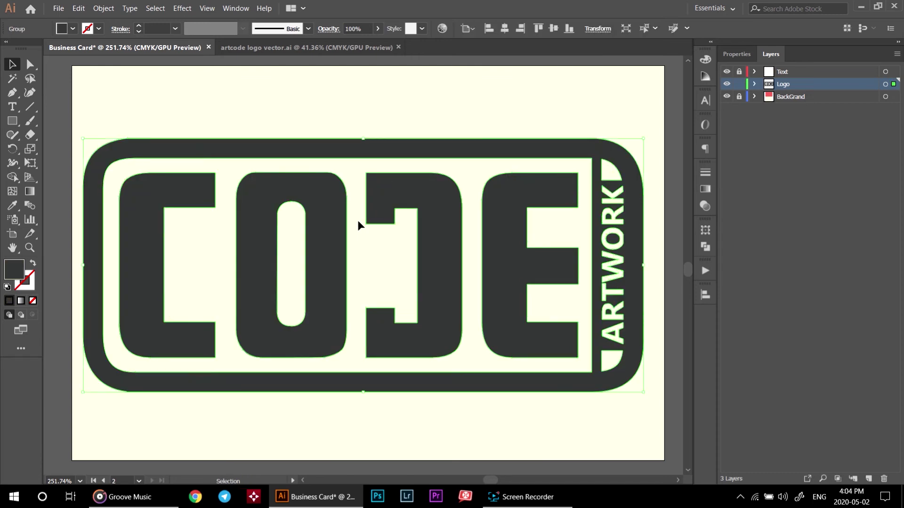
drag(363, 395, 363, 225)
click(504, 29)
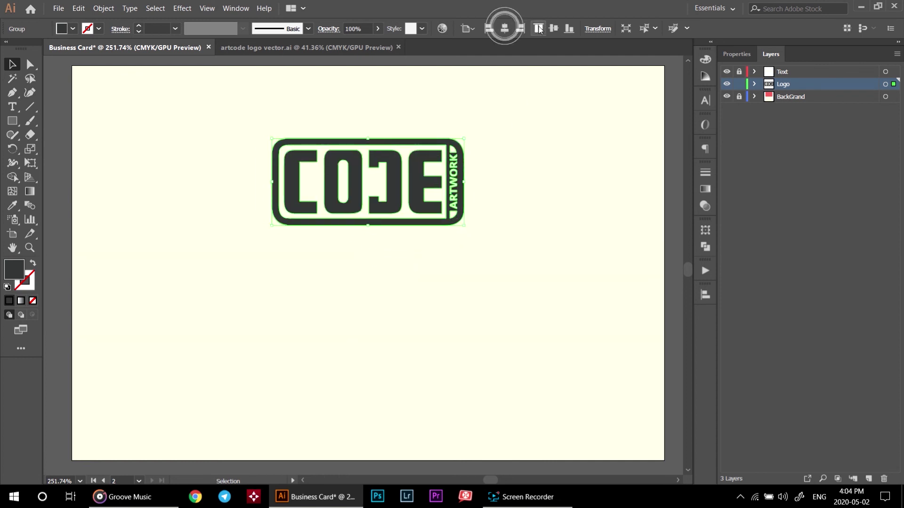
click(553, 28)
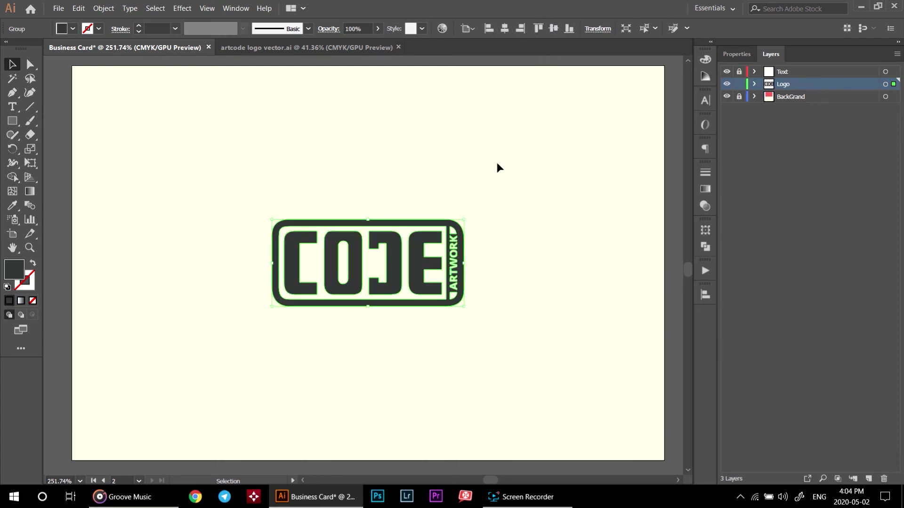
- Shrink the logo further to about 3 cm wide and re-centre it both ways
key(space)
mouse_move(484, 137)
mouse_down()
mouse_move(478, 403)
mouse_move(474, 185)
mouse_move(482, 129)
mouse_up()
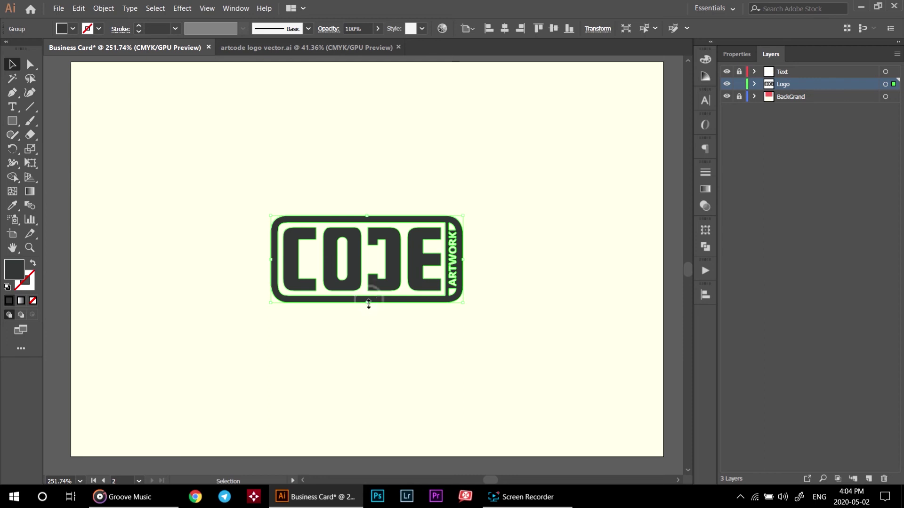
drag(368, 304, 368, 296)
click(504, 29)
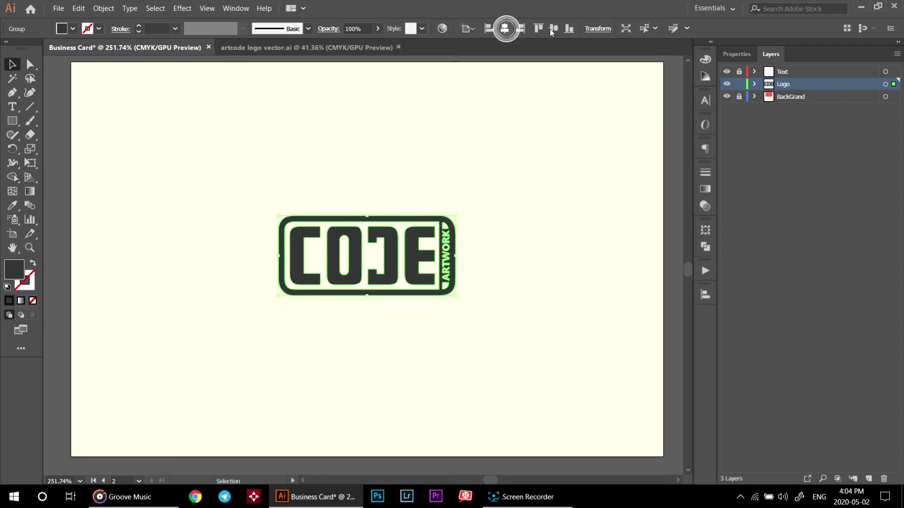
click(554, 29)
- Export the card artboards as 'Business Card' JPEG files to the Desktop
click(59, 8)
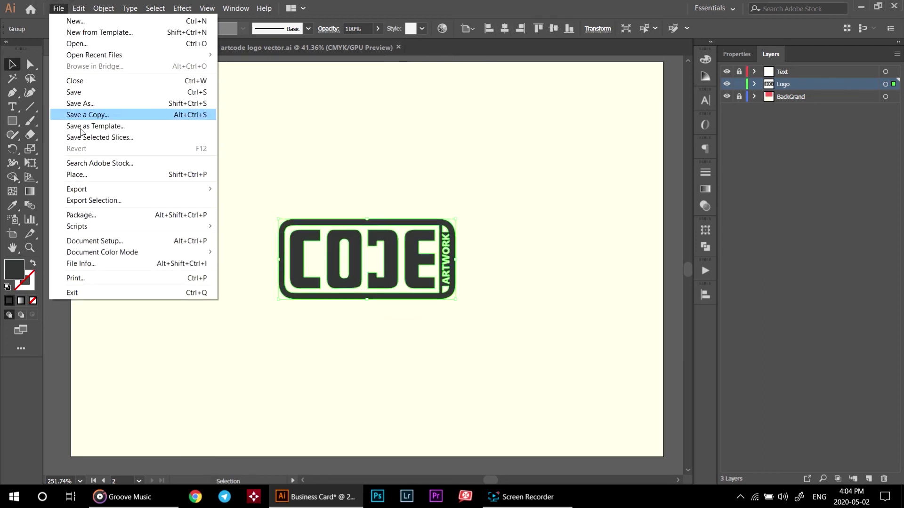
mouse_move(77, 189)
click(244, 202)
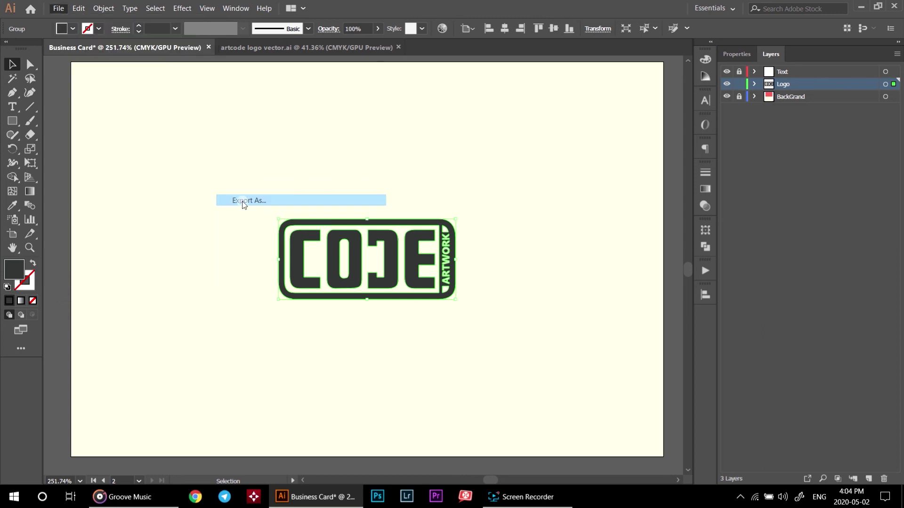
scroll(228, 133, up, 1)
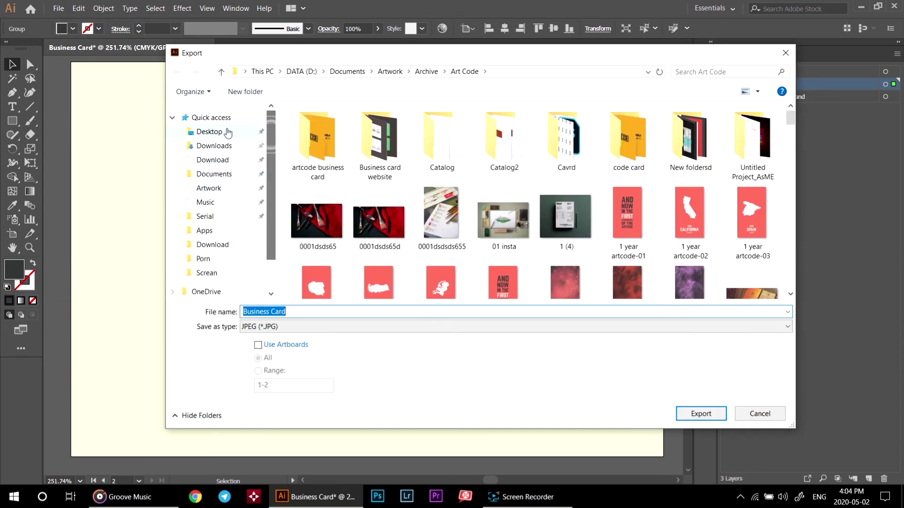
click(228, 133)
click(268, 313)
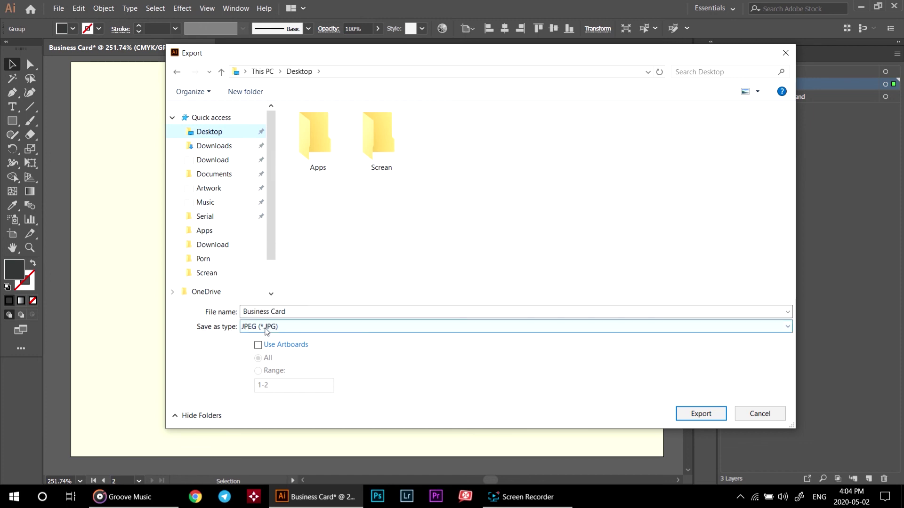
click(299, 311)
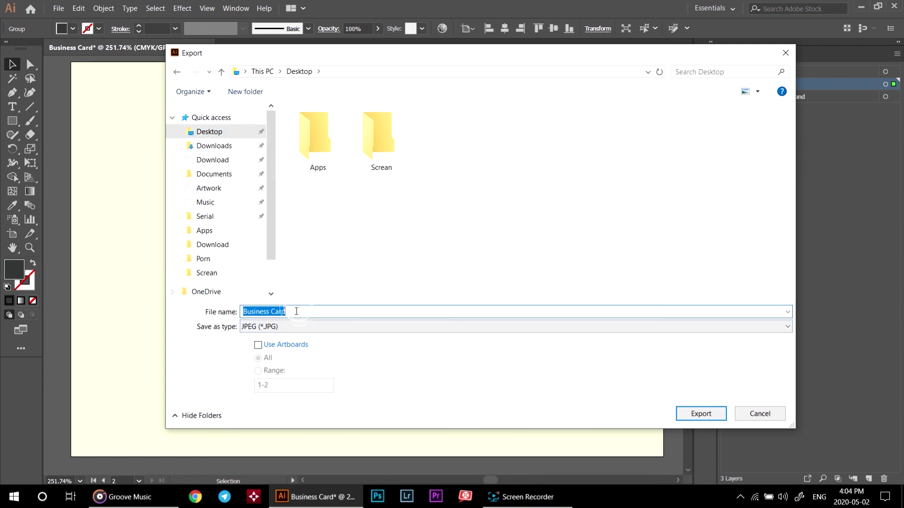
click(298, 312)
click(287, 330)
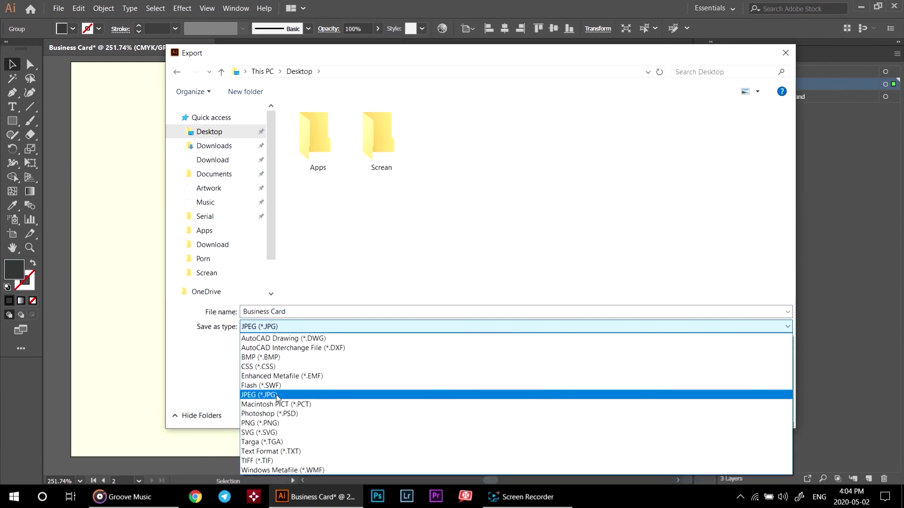
click(271, 397)
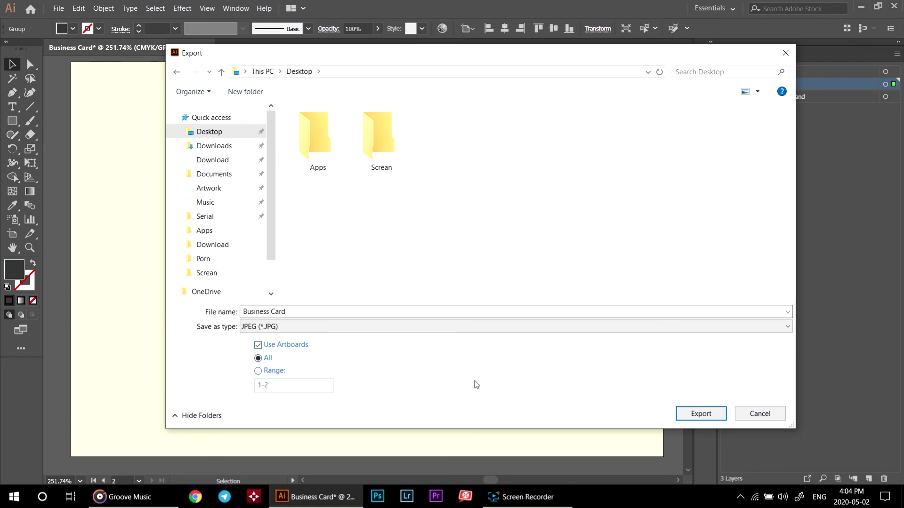
click(682, 415)
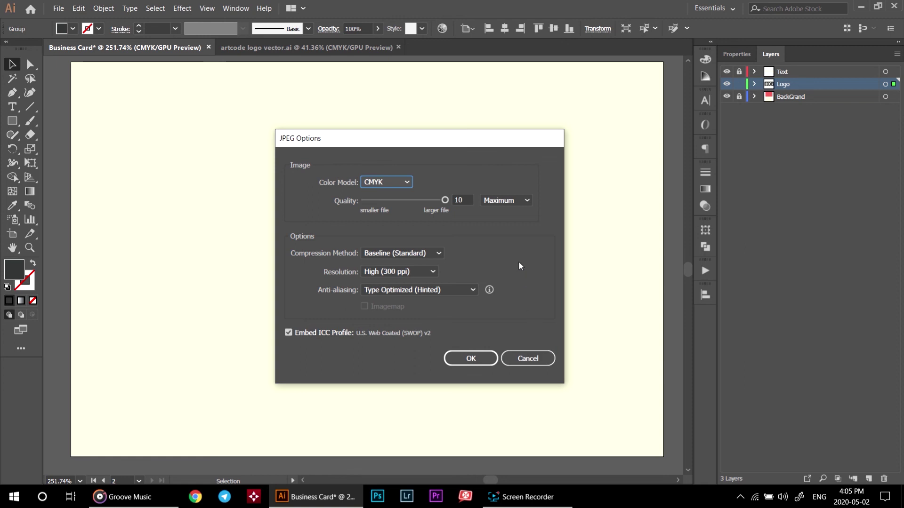
- Confirm JPEG options with CMYK colour, maximum quality and 300 ppi
click(403, 184)
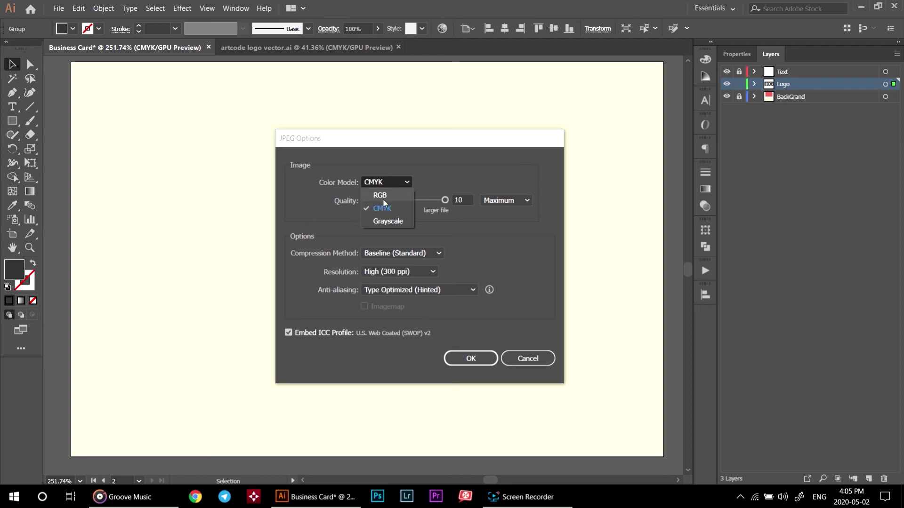
click(383, 197)
click(390, 183)
click(388, 209)
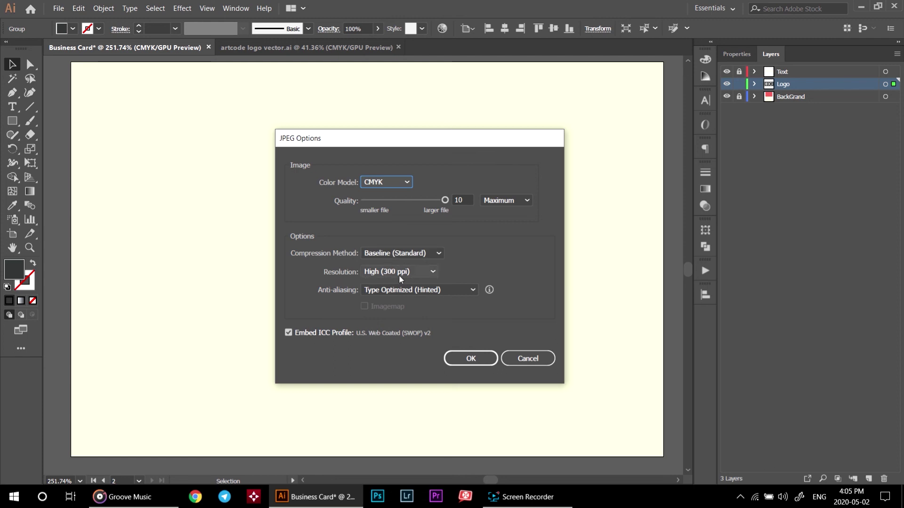
click(468, 359)
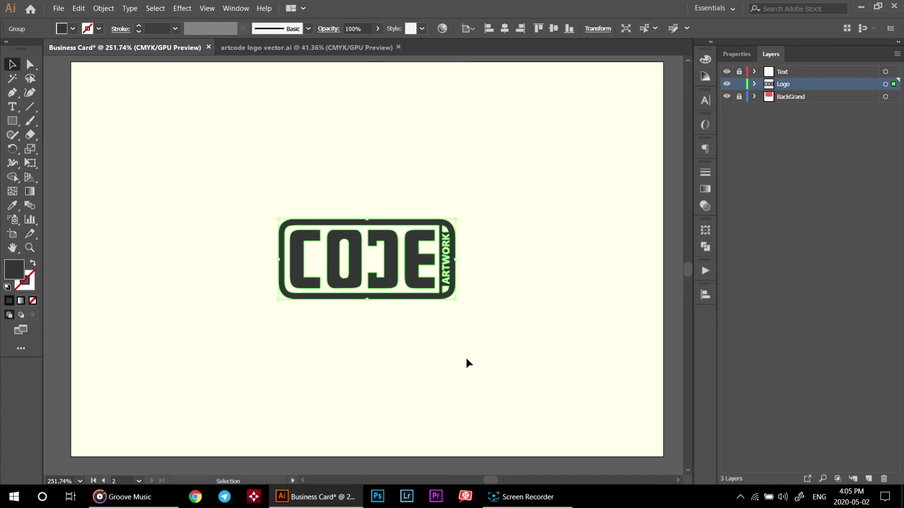
- Deselect the CODE ARTWORK logo by clicking an empty spot on the artboard
click(466, 359)
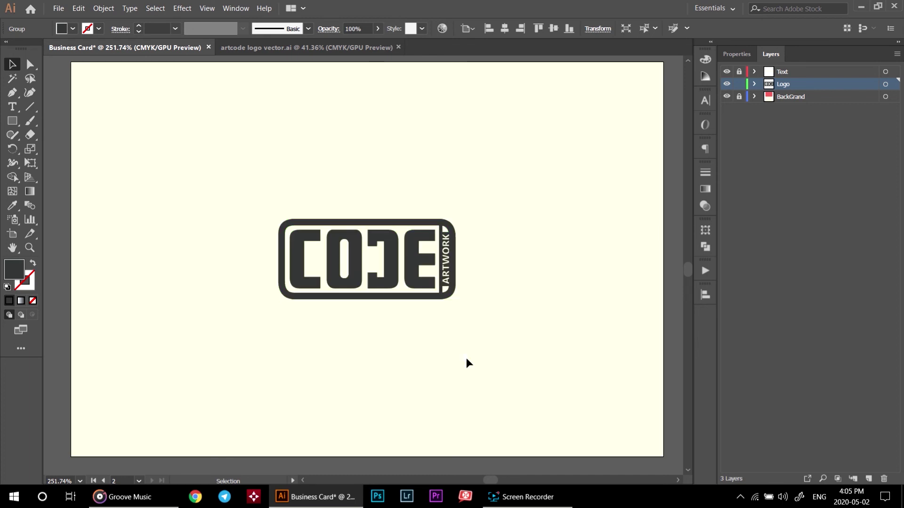